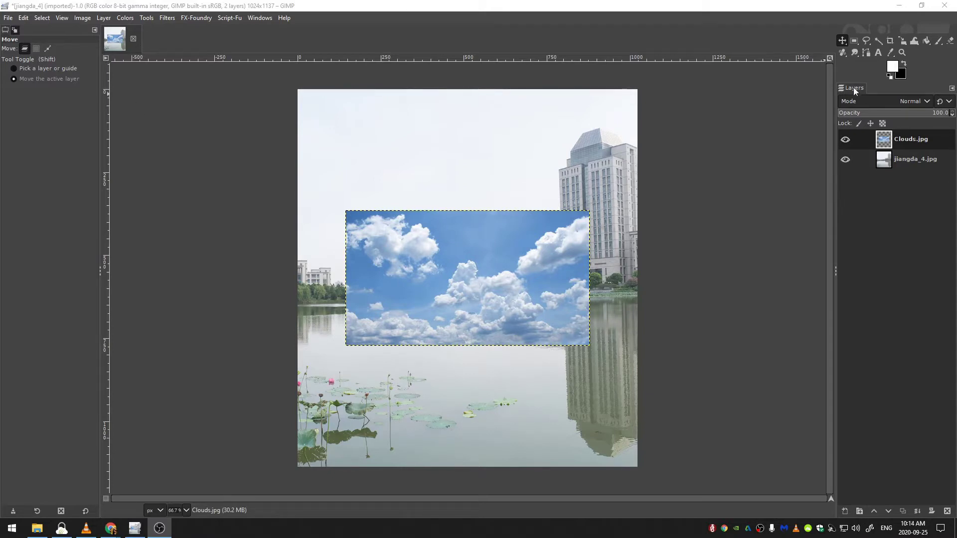
# Hide Clouds.jpg, select the jiangda_4.jpg layer, and pan across the zoomed-in photo
pyautogui.click(846, 139)
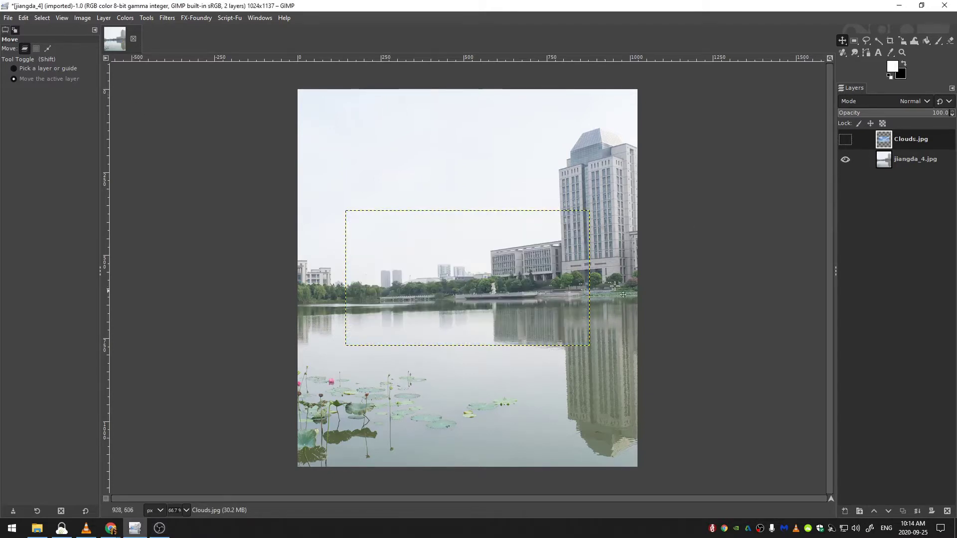
pyautogui.click(853, 159)
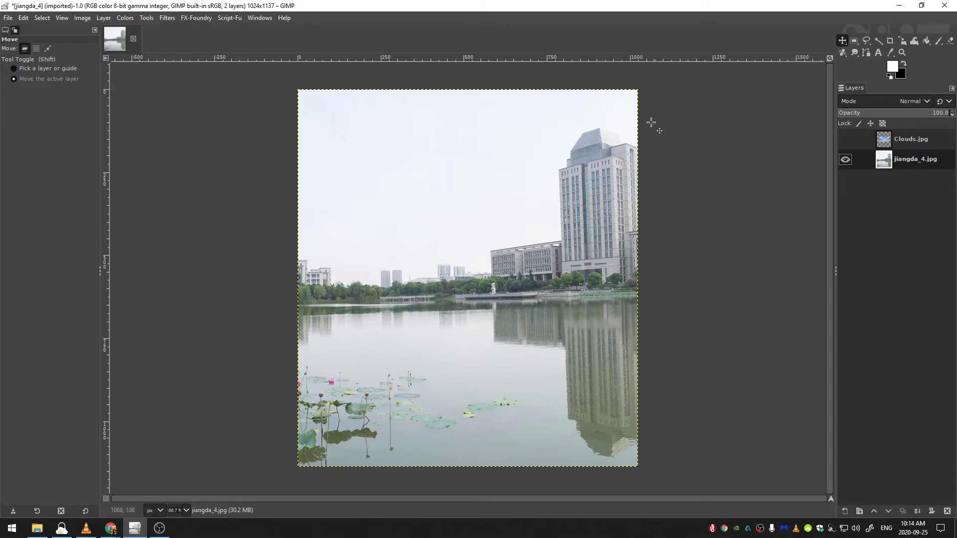
pyautogui.scroll(2, 461, 309)
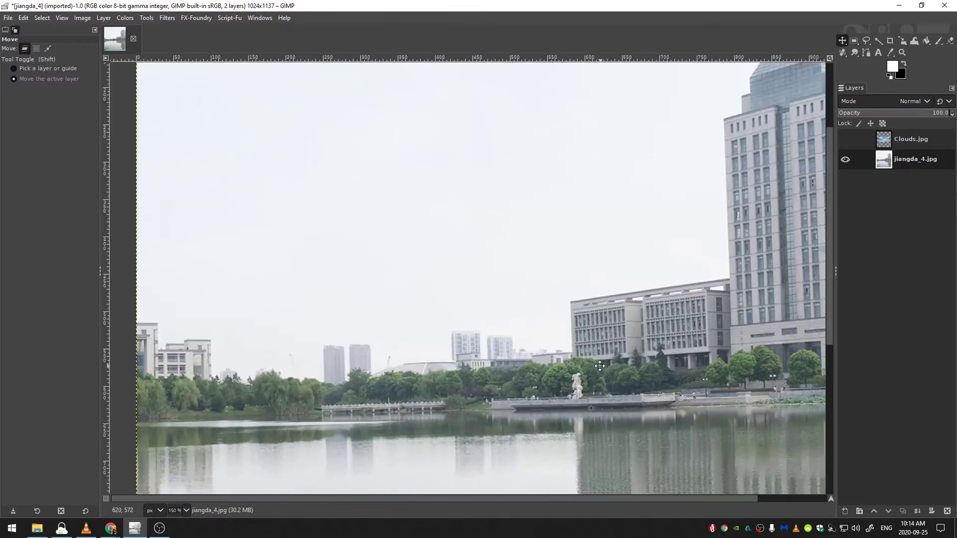
pyautogui.moveTo(490, 321); pyautogui.dragTo(355, 369)
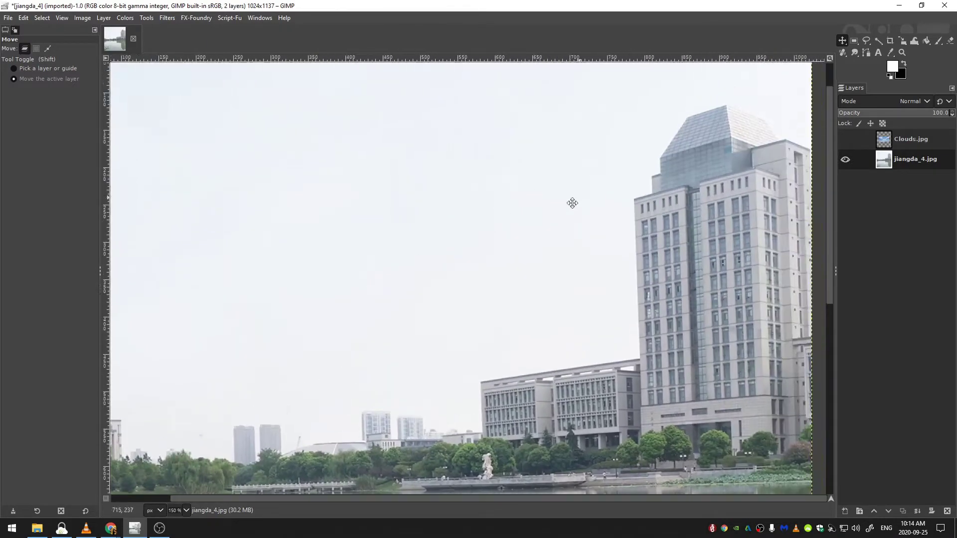
pyautogui.moveTo(630, 203); pyautogui.dragTo(578, 221)
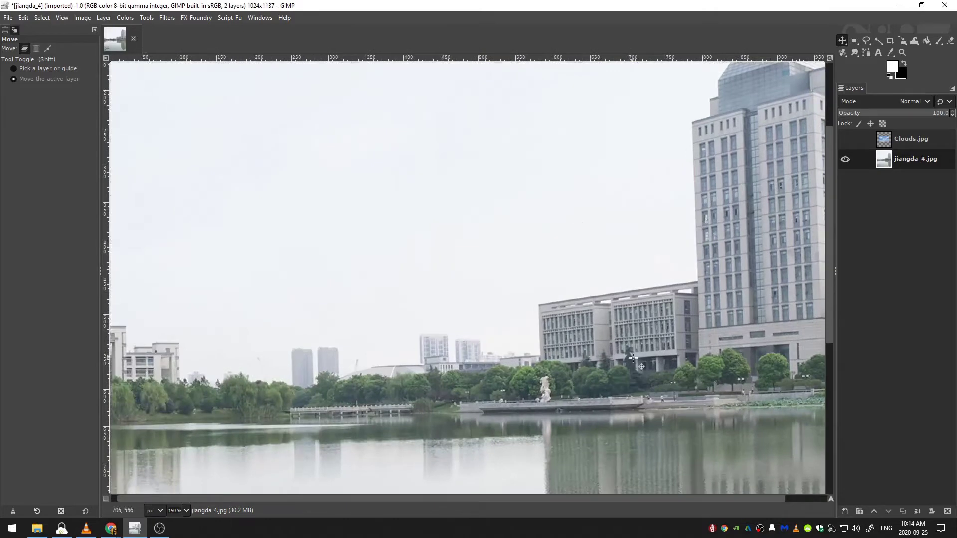
# Zoom out and scroll around the lake photo to inspect its pale sky and buildings
pyautogui.hscroll(5, 577, 220)
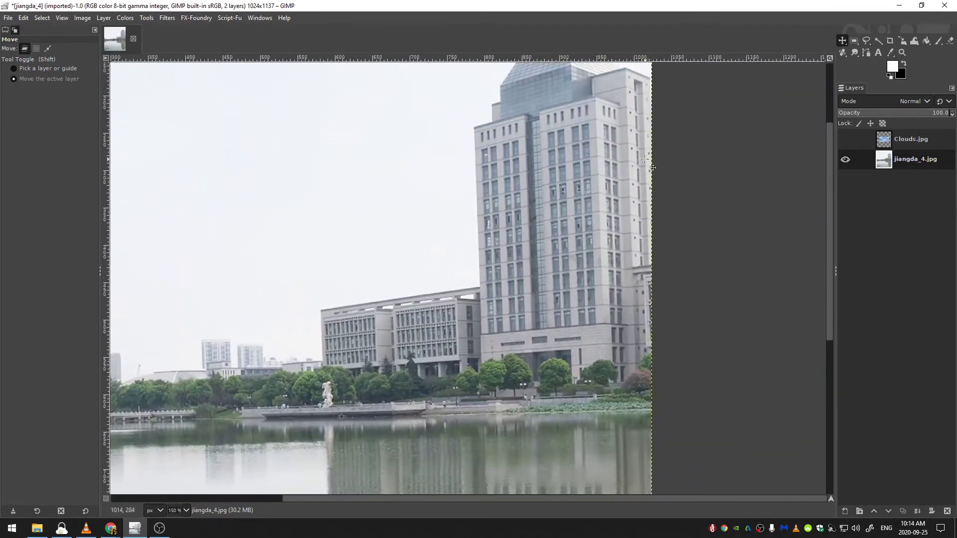
pyautogui.hscroll(-8, 381, 353)
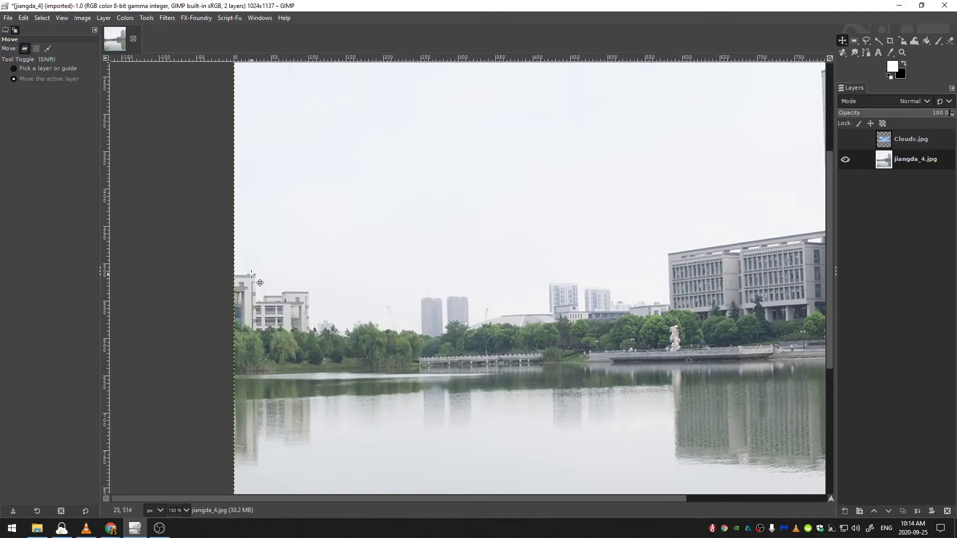
pyautogui.hscroll(2, 513, 209)
pyautogui.scroll(5, 513, 209)
pyautogui.scroll(-2, 535, 346)
pyautogui.hscroll(2, 535, 345)
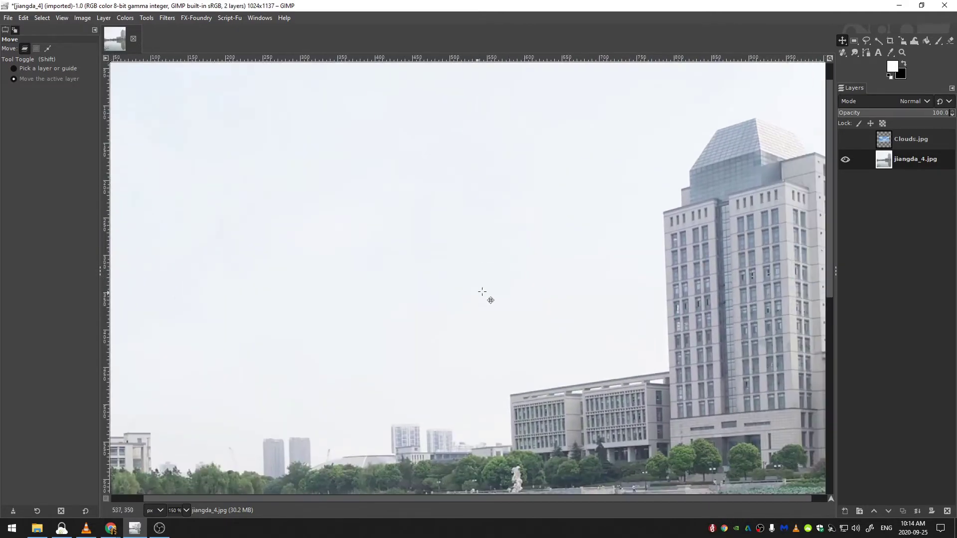
pyautogui.press('1')
pyautogui.scroll(-2, 560, 293)
pyautogui.hscroll(2, 560, 293)
pyautogui.hscroll(-1, 535, 245)
pyautogui.scroll(-2, 528, 244)
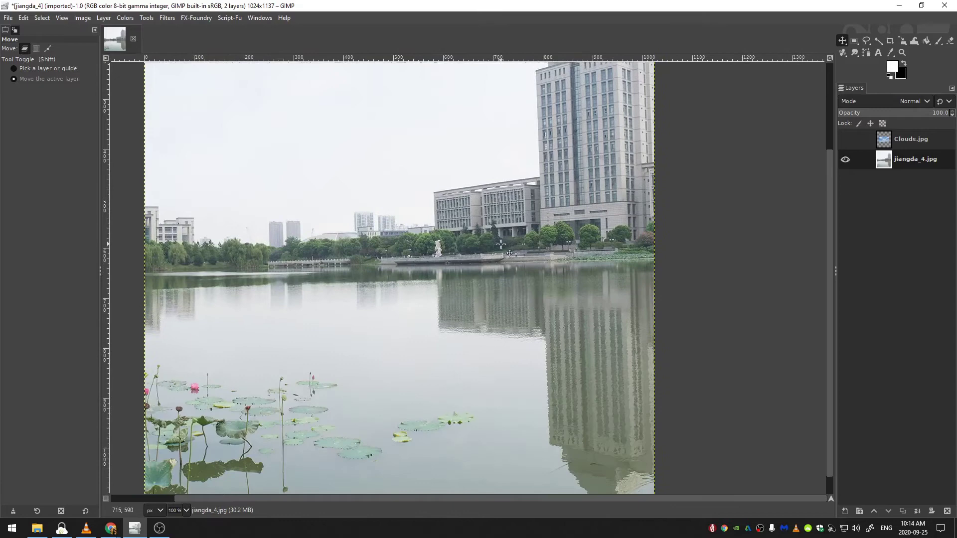
pyautogui.press('-')
pyautogui.scroll(2, 519, 244)
pyautogui.hscroll(-1, 518, 244)
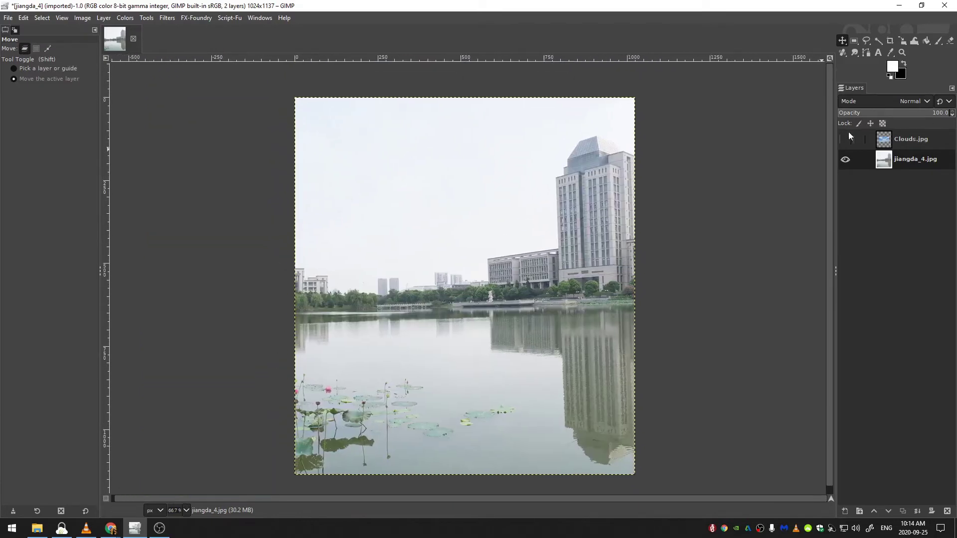
# Show Clouds.jpg again, select it, toggle its visibility off and on, and view at 100%
pyautogui.click(846, 139)
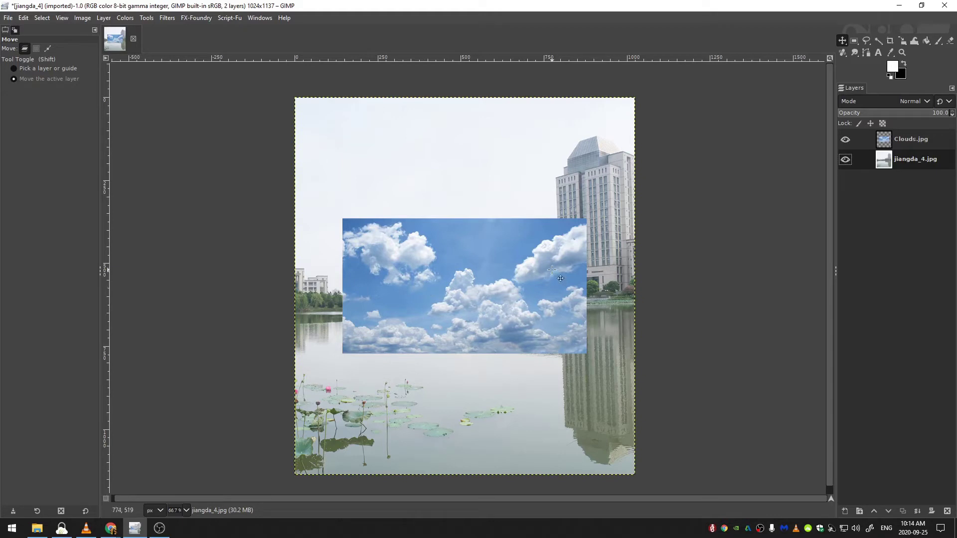
pyautogui.click(866, 139)
pyautogui.click(846, 140)
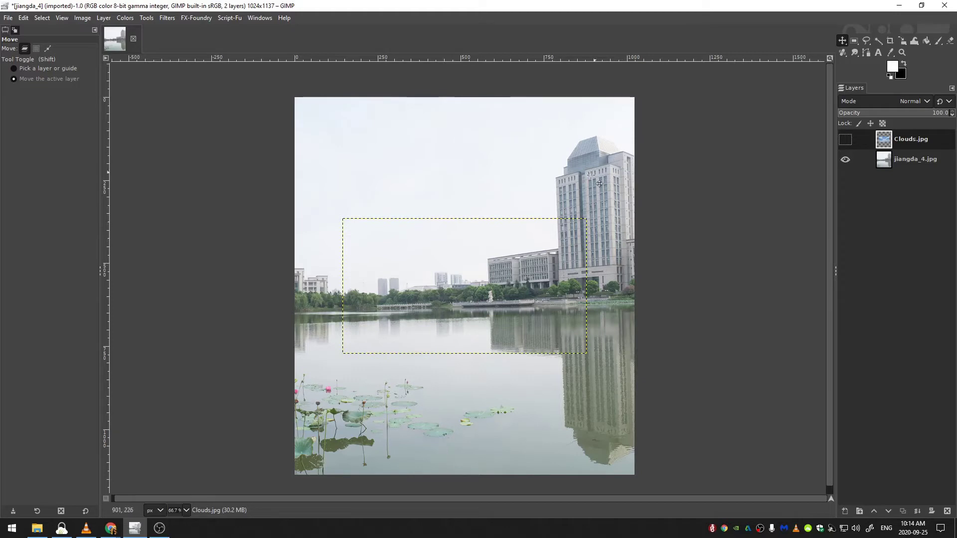
pyautogui.click(846, 139)
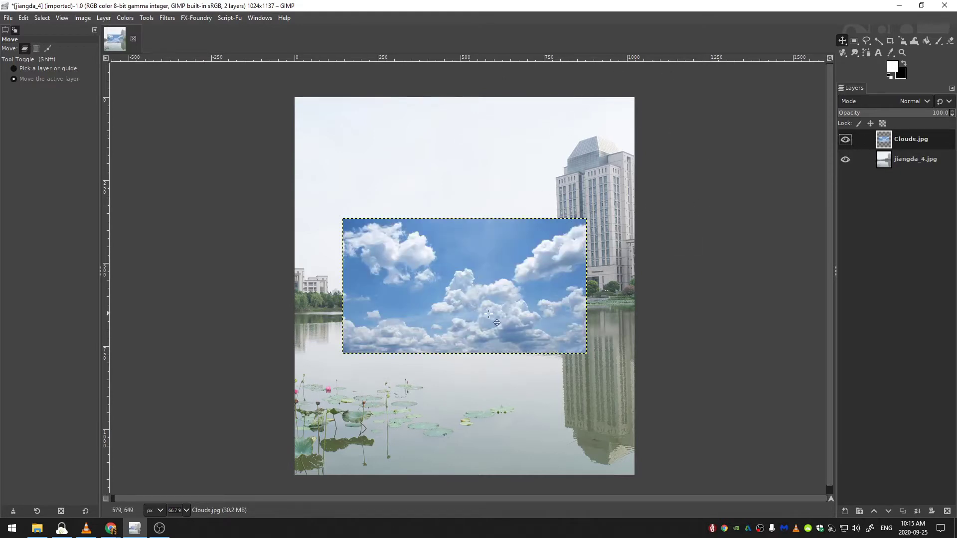
pyautogui.press('1')
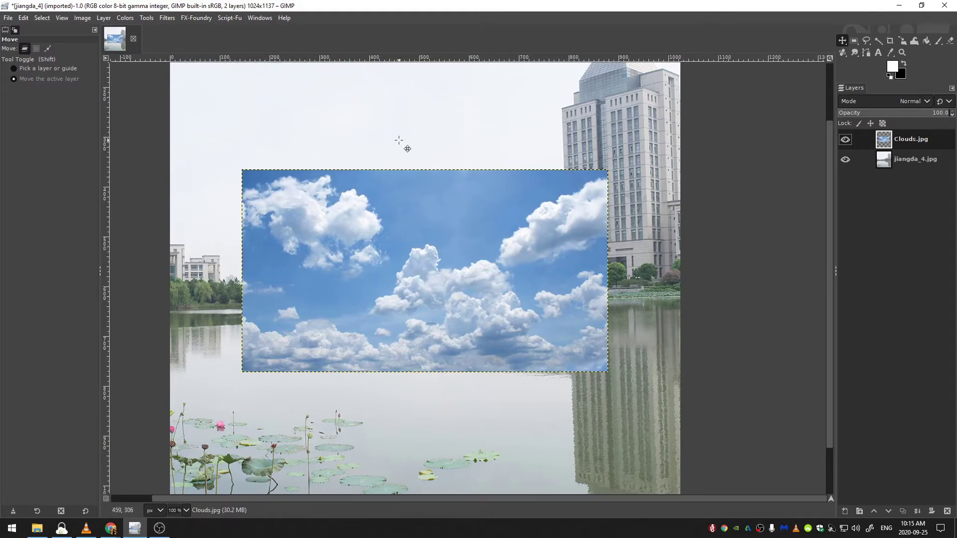
pyautogui.click(82, 17)
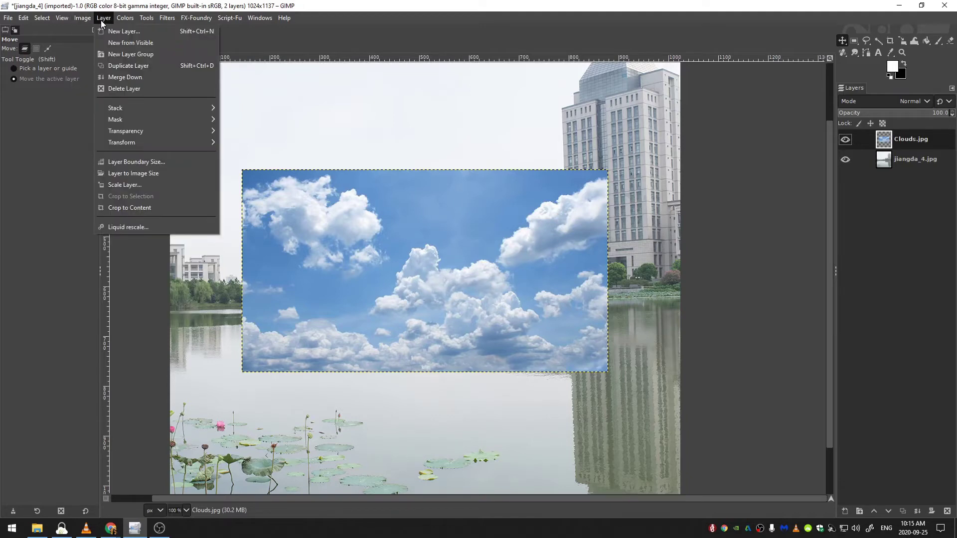
pyautogui.moveTo(199, 142)
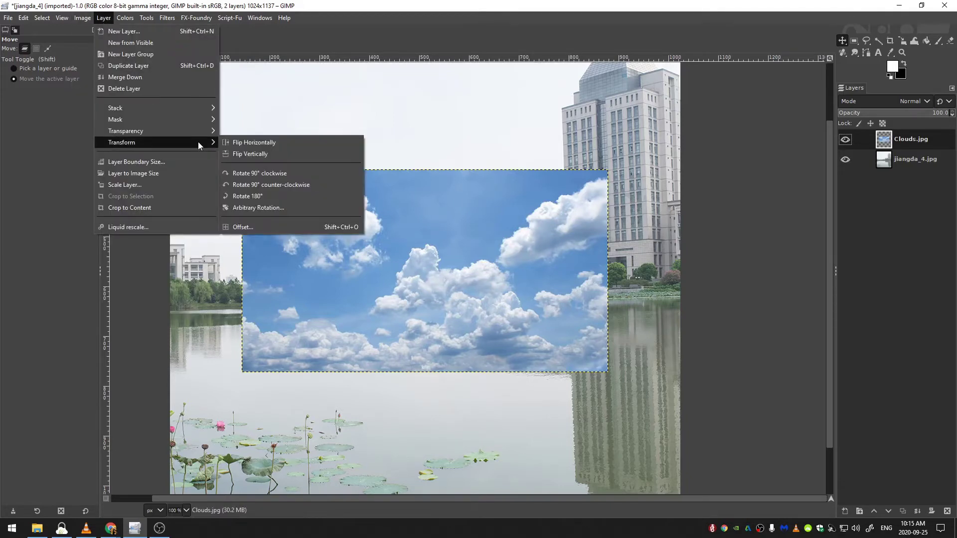
pyautogui.click(257, 143)
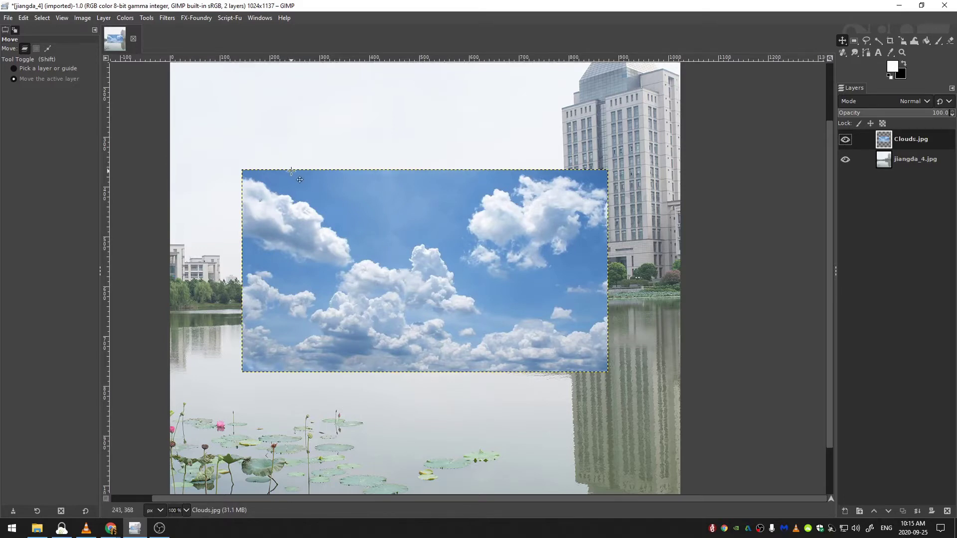
pyautogui.hotkey('ctrl', 'z')
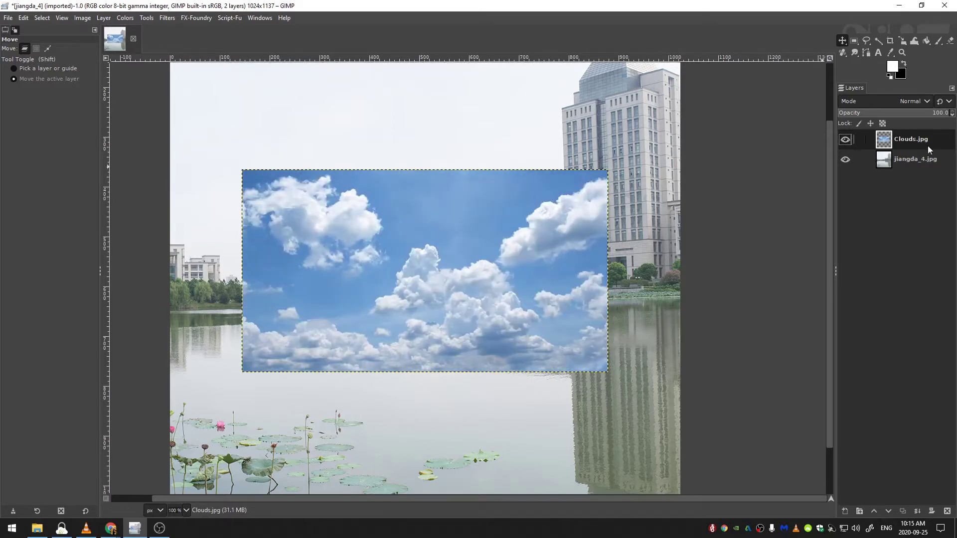
pyautogui.scroll(-3, 598, 210)
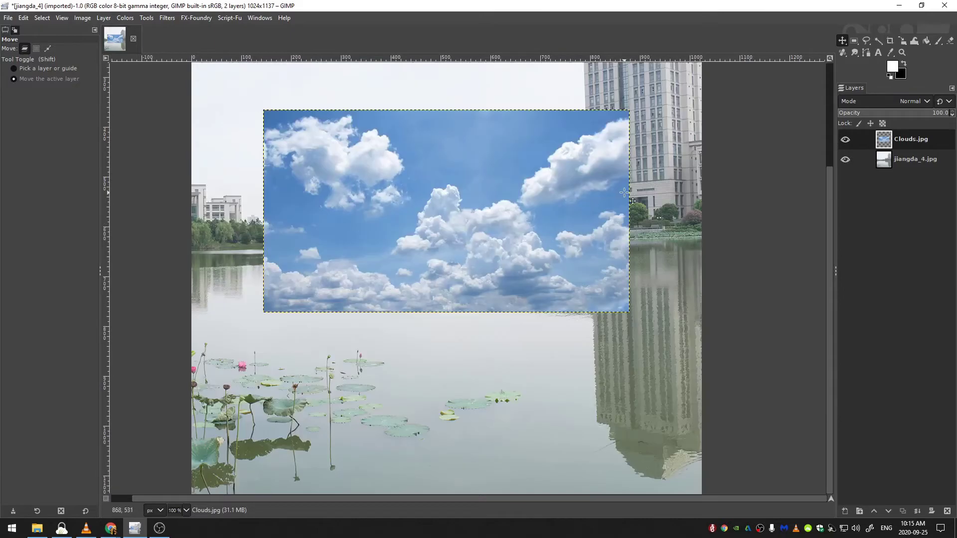
pyautogui.scroll(-1, 629, 199)
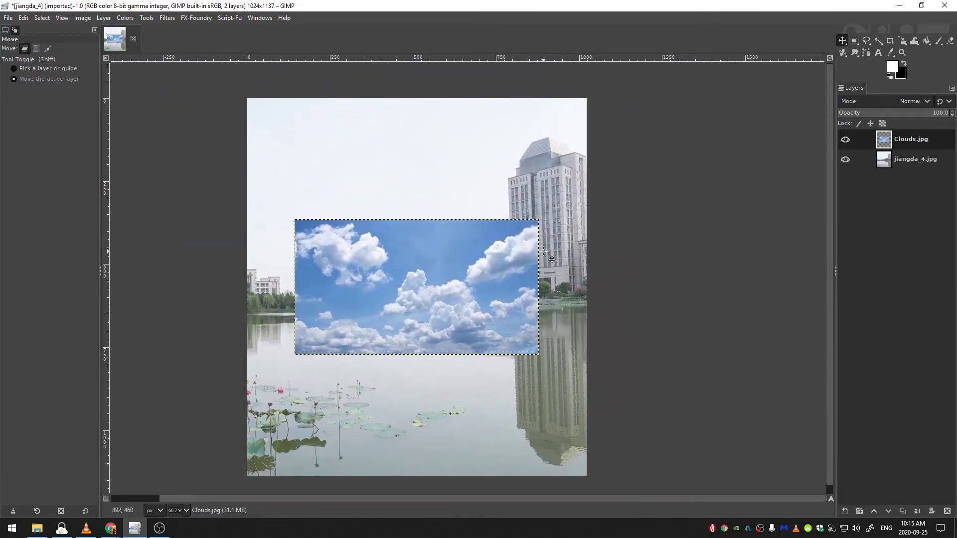
# Scale the clouds layer up about 1.56× with Unified Transform and raise it to fill the sky
pyautogui.hotkey('shift', 't')
pyautogui.click(552, 260)
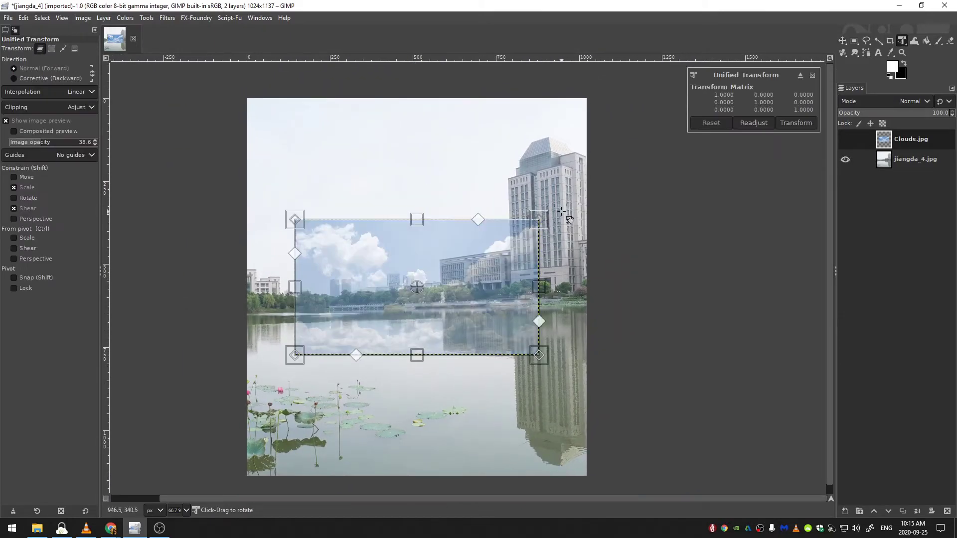
pyautogui.moveTo(32, 148); pyautogui.dragTo(52, 151)
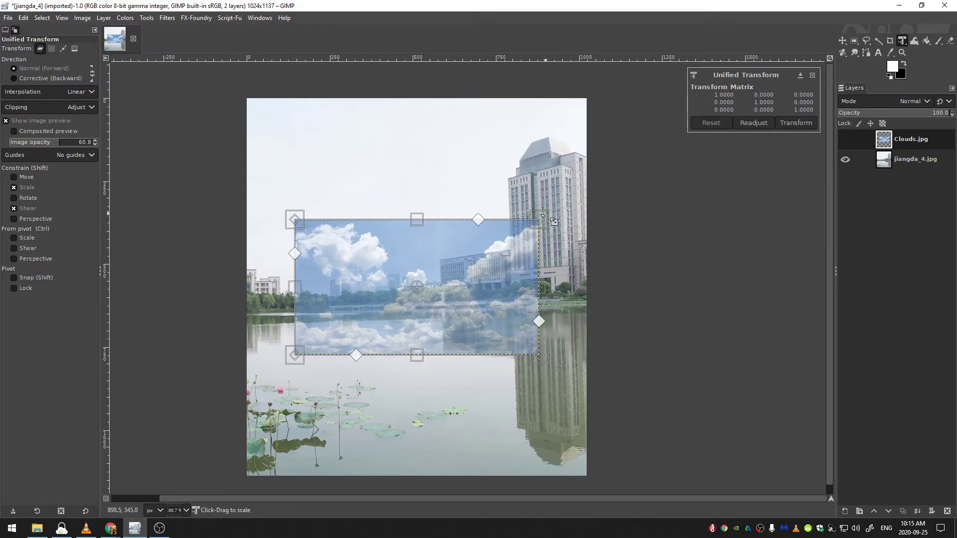
pyautogui.moveTo(543, 215); pyautogui.dragTo(688, 154)
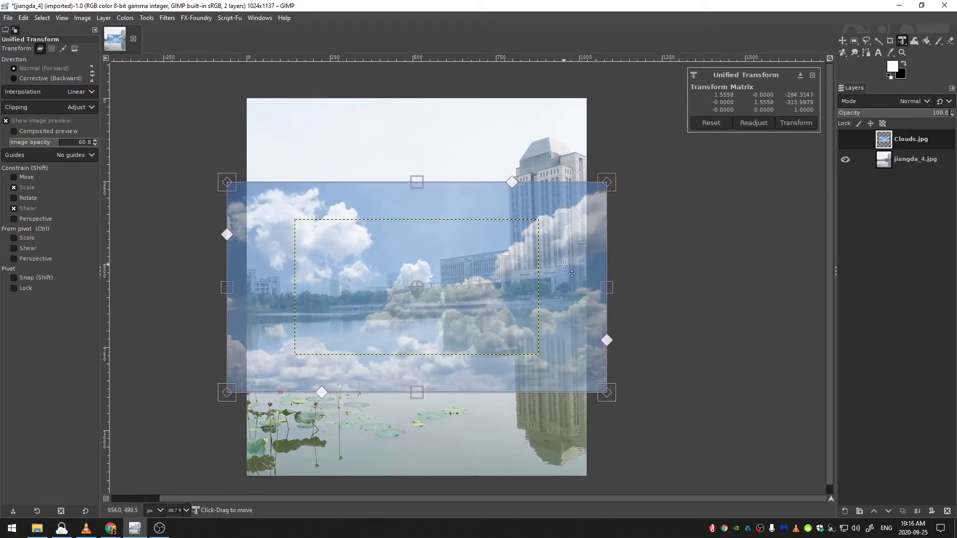
pyautogui.moveTo(486, 281); pyautogui.dragTo(505, 188)
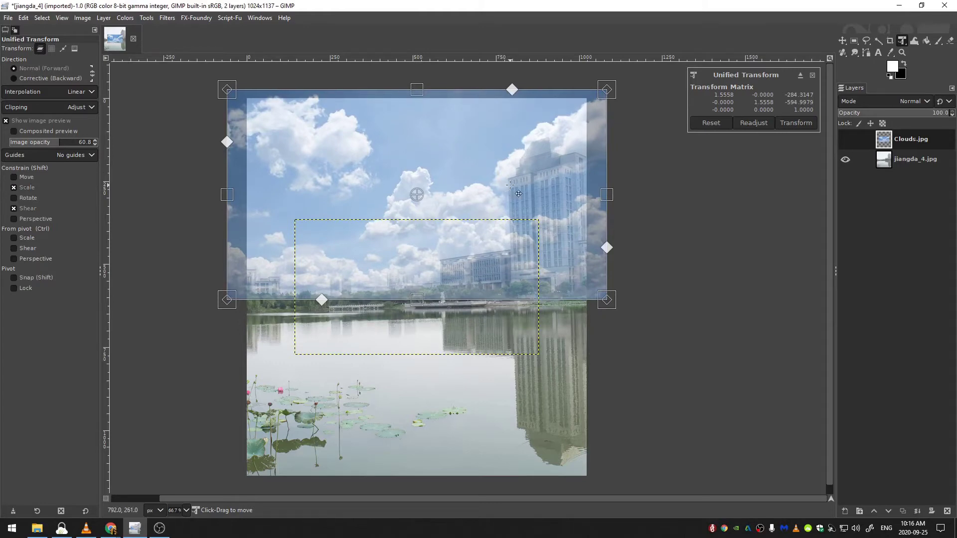
pyautogui.press('Return')
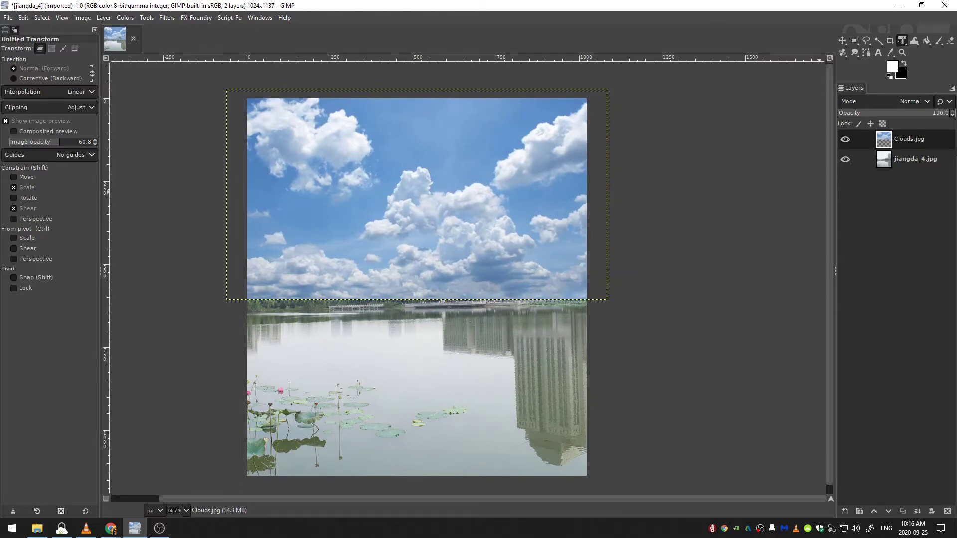
# Duplicate the clouds layer, flip the copy vertically, and move it about 450 px down over the lake
pyautogui.hotkey('shift', 'd')
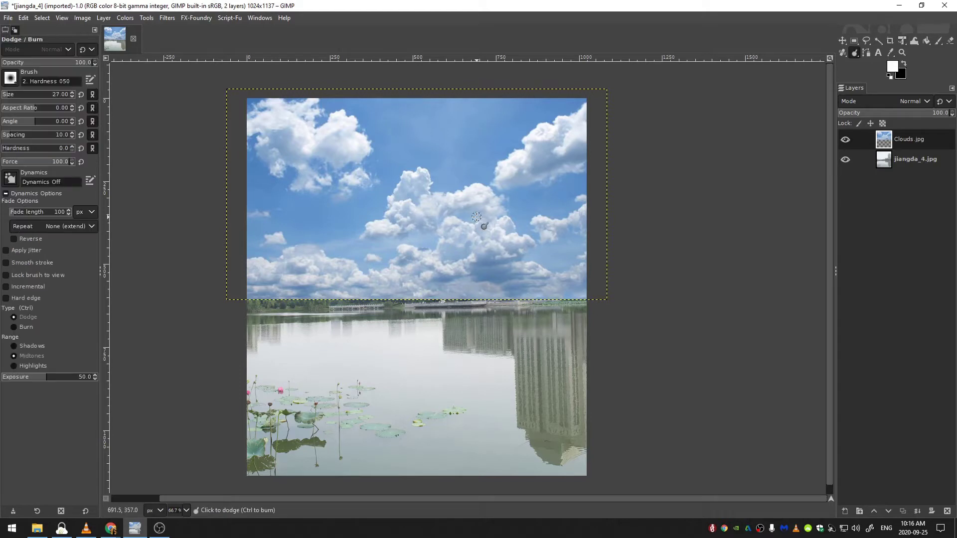
pyautogui.hotkey('ctrl', 'shift', 'd')
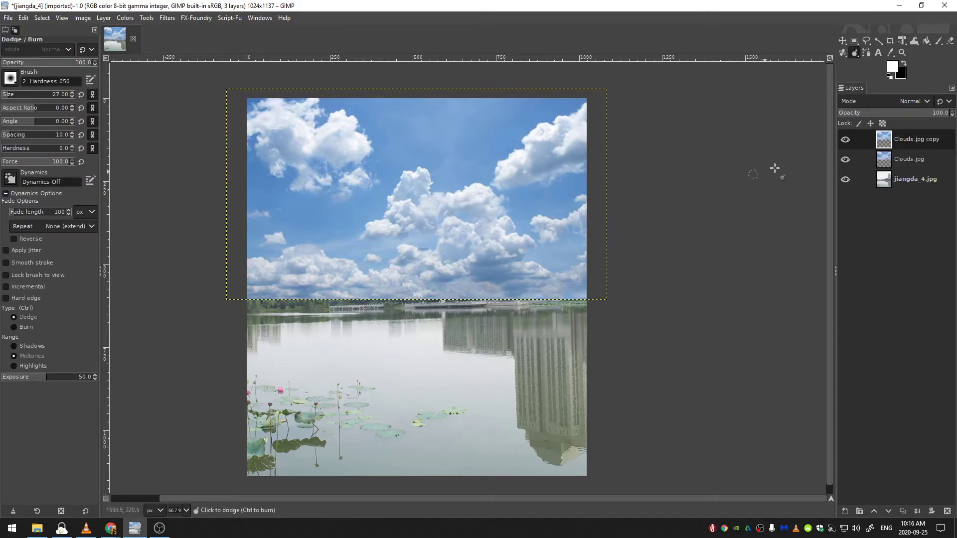
pyautogui.click(103, 19)
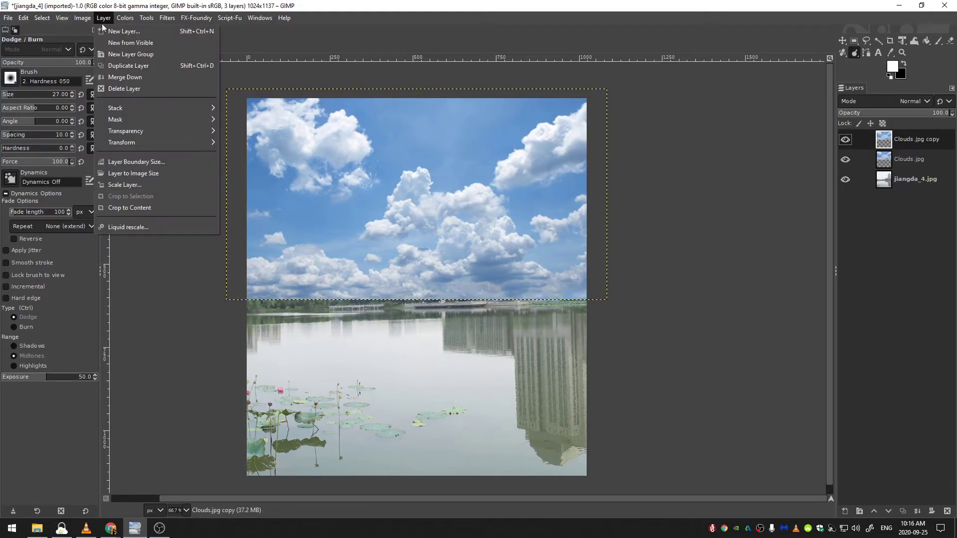
pyautogui.moveTo(127, 143)
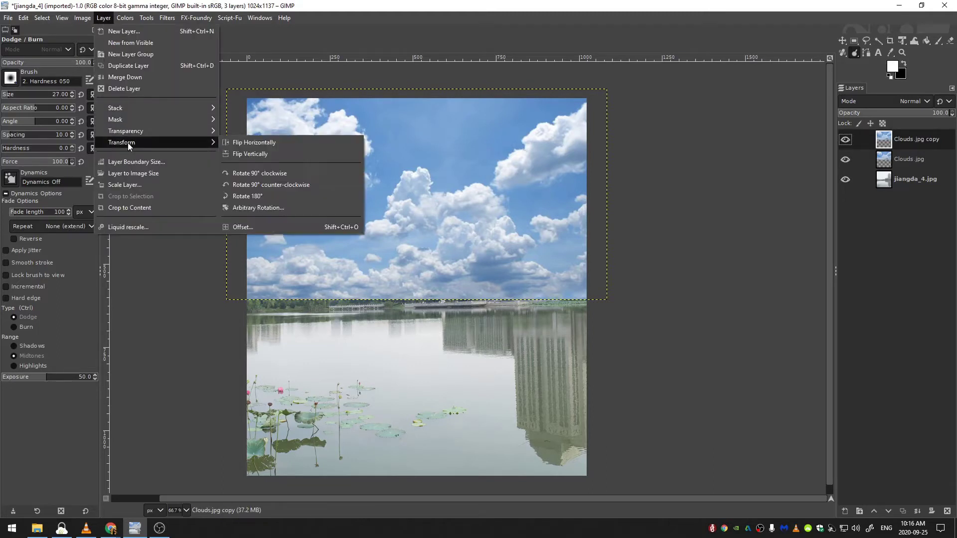
pyautogui.click(265, 155)
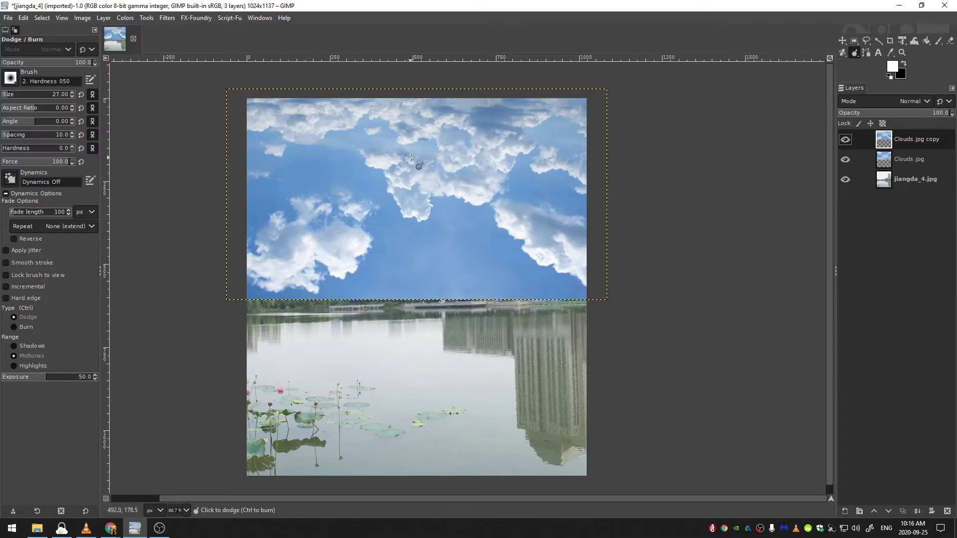
pyautogui.press('m')
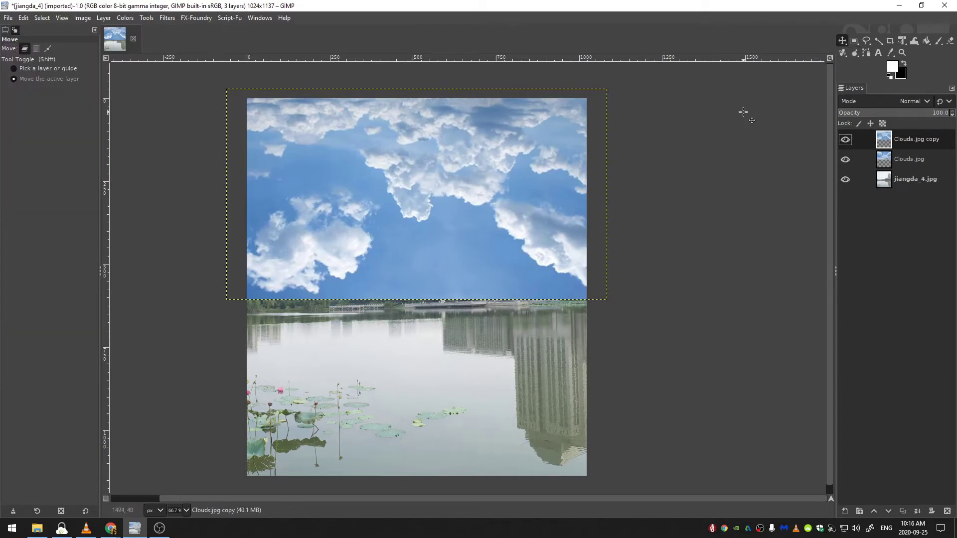
pyautogui.moveTo(498, 164); pyautogui.dragTo(511, 344)
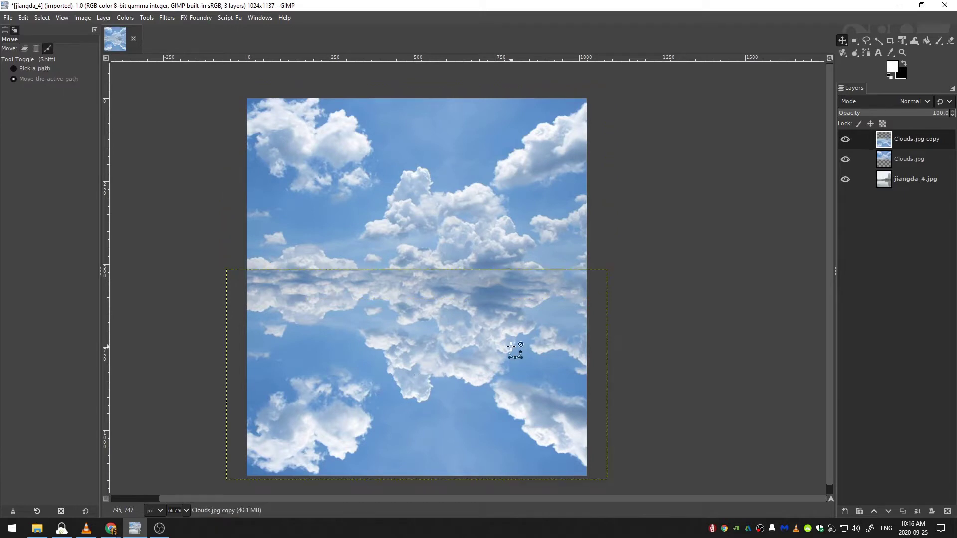
# Rename the cloud layers Clouds_Reflection and Clouds_Sky
pyautogui.doubleClick(916, 139)
pyautogui.write('C')
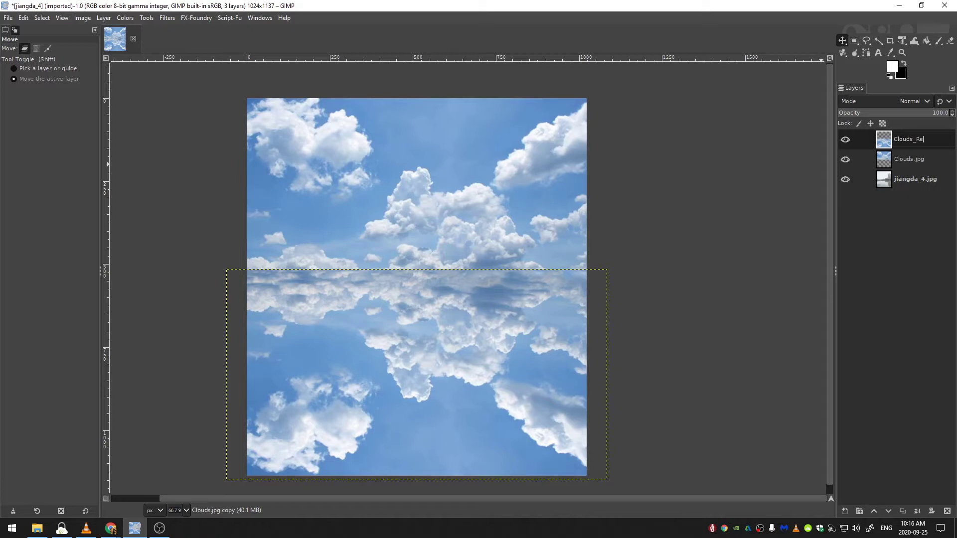
pyautogui.write('louds_Reflection')
pyautogui.press('Return')
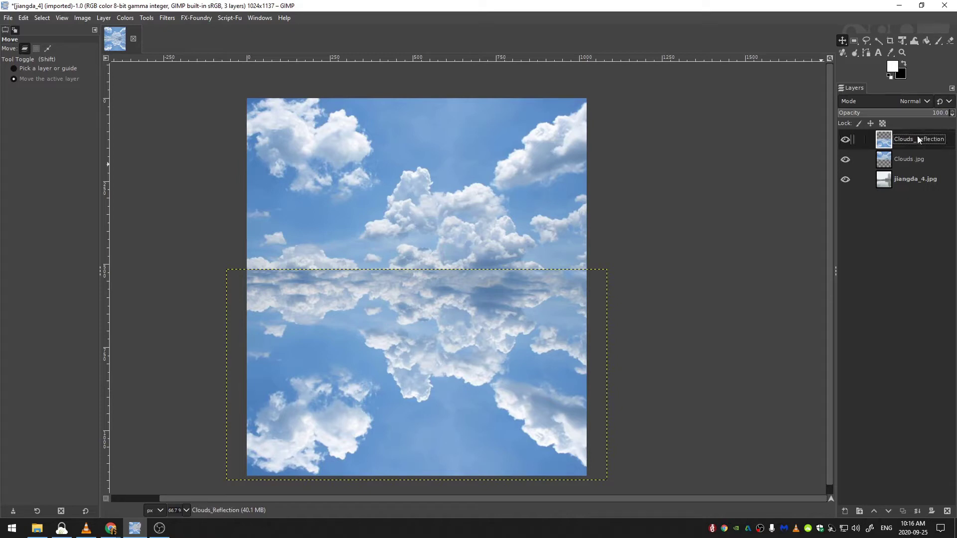
pyautogui.doubleClick(908, 160)
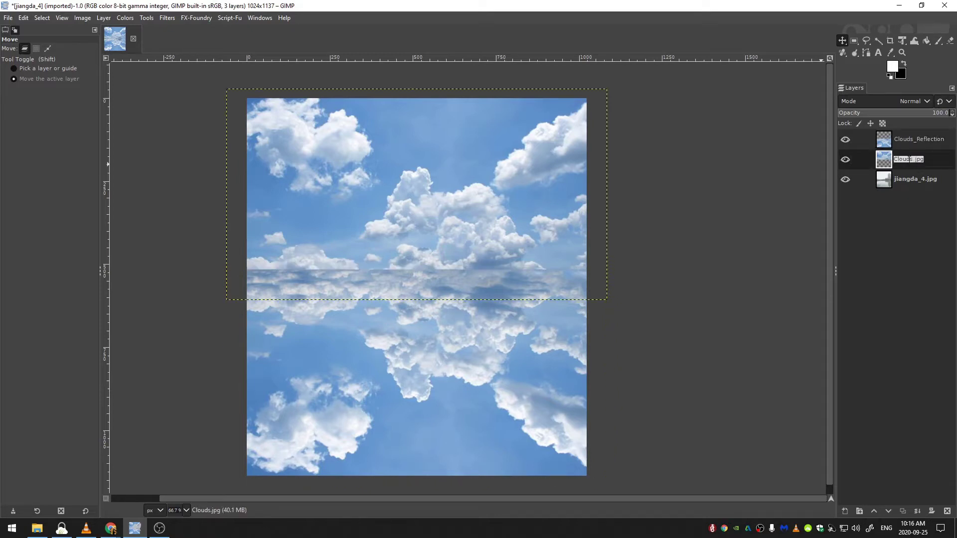
pyautogui.write('Cl')
pyautogui.press('Return')
# Hide both cloud layers and duplicate the jiangda_4.jpg photo layer
pyautogui.moveTo(845, 140); pyautogui.dragTo(850, 169)
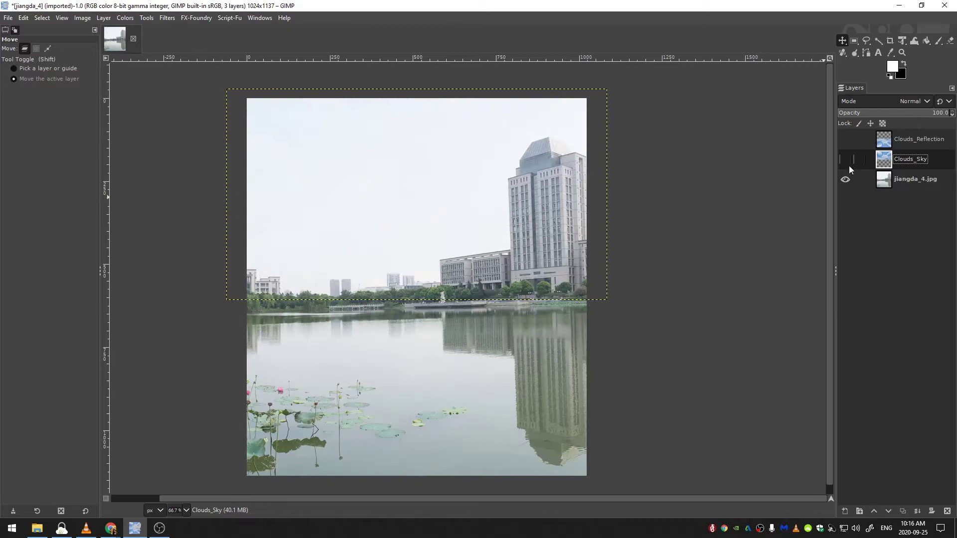
pyautogui.click(912, 178)
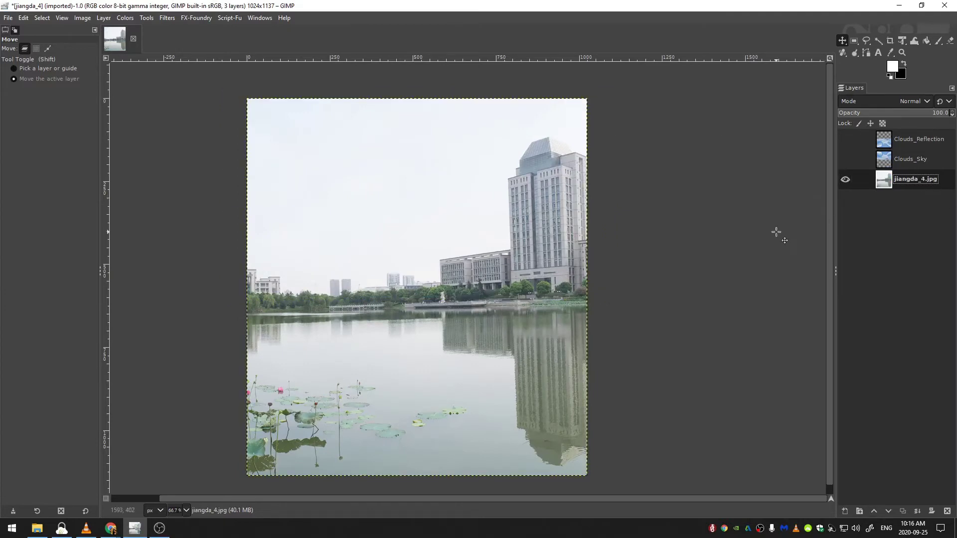
pyautogui.hotkey('shift', 'ctrl', 'd')
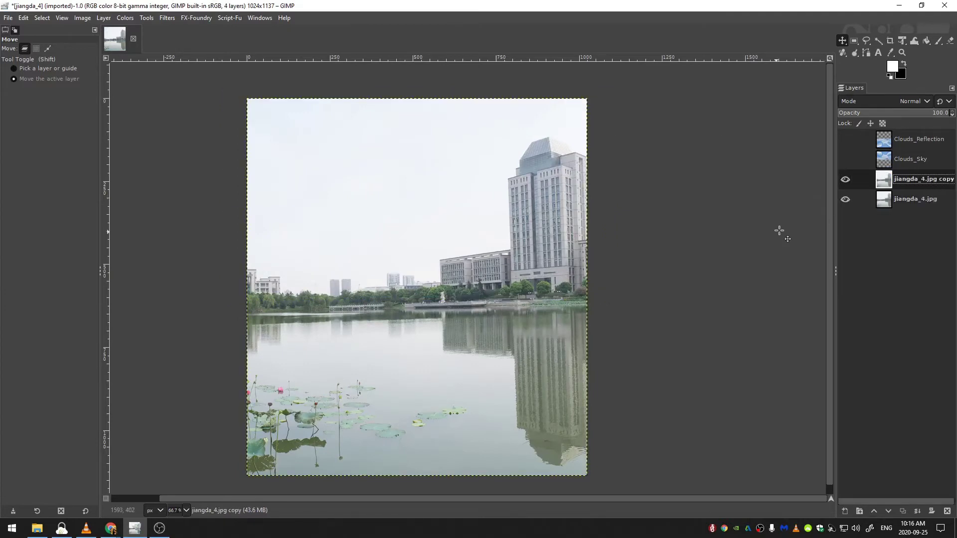
pyautogui.click(124, 18)
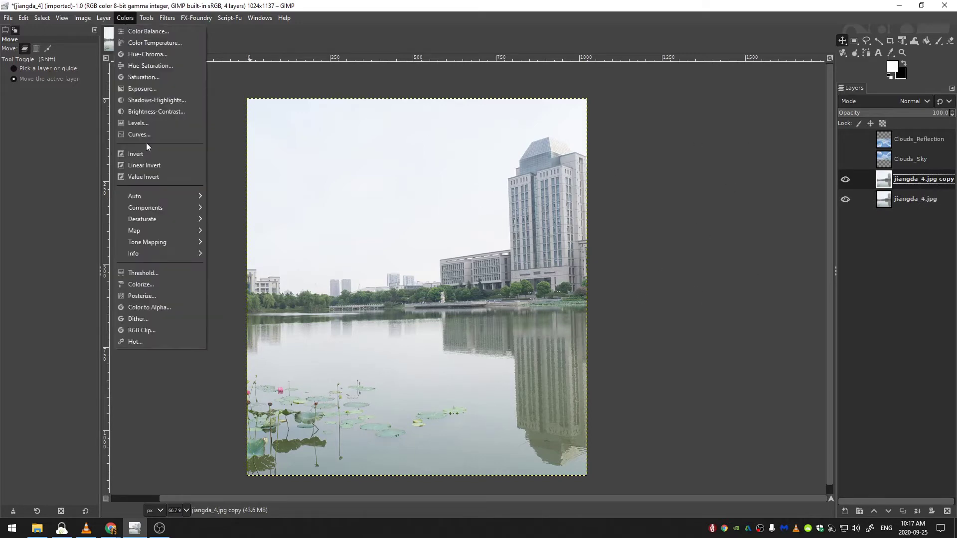
# Desaturate the jiangda_4.jpg copy to greyscale using Luminance mode
pyautogui.moveTo(139, 223)
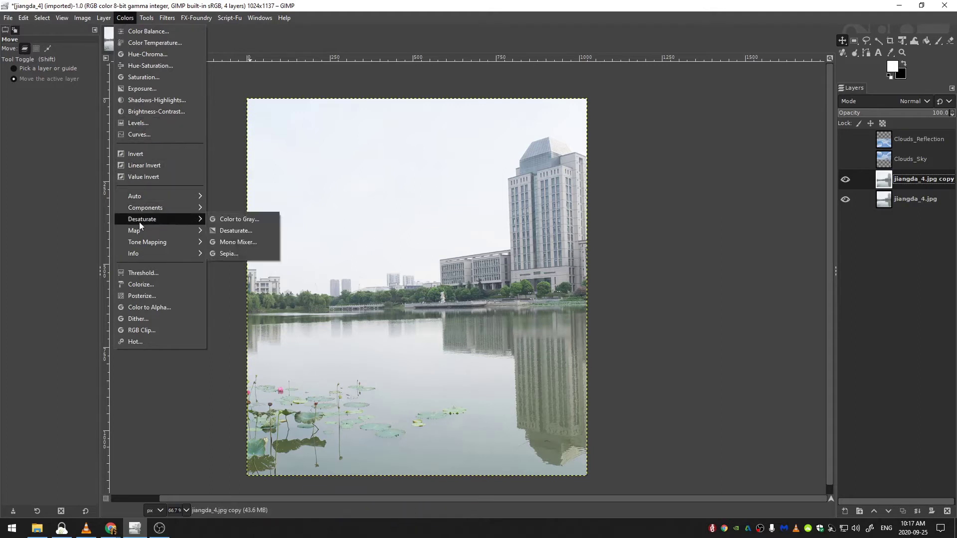
pyautogui.click(236, 231)
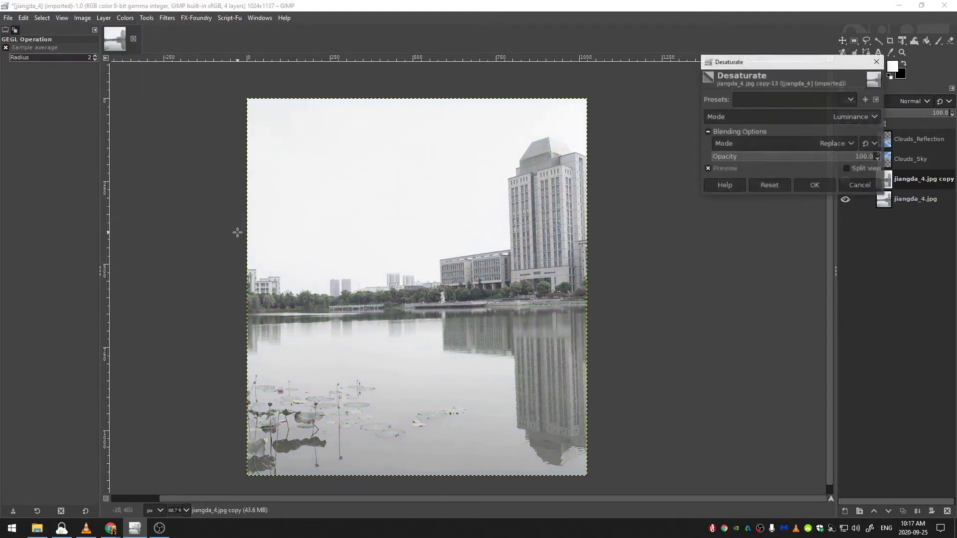
pyautogui.press('Return')
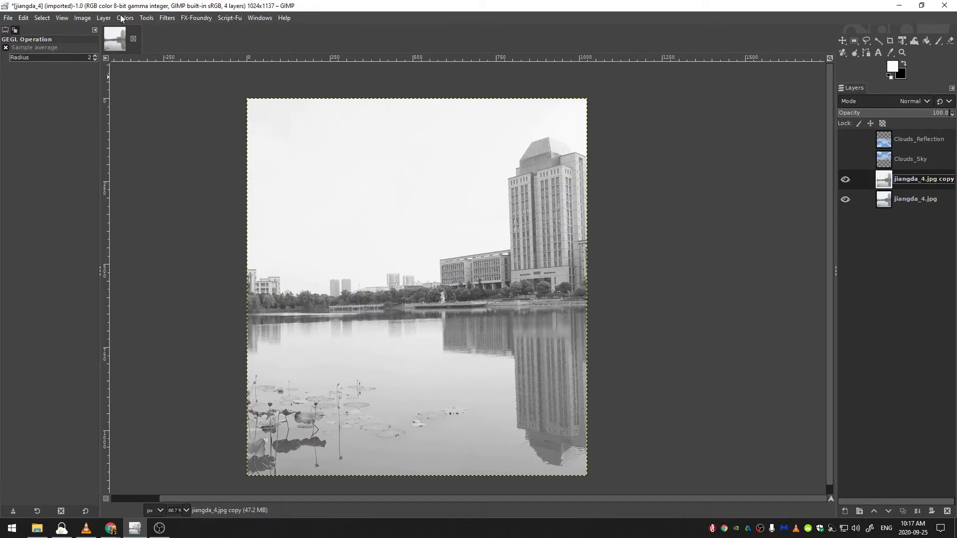
# Open Levels on the greyscale copy and sample the sky as the white point
pyautogui.click(123, 18)
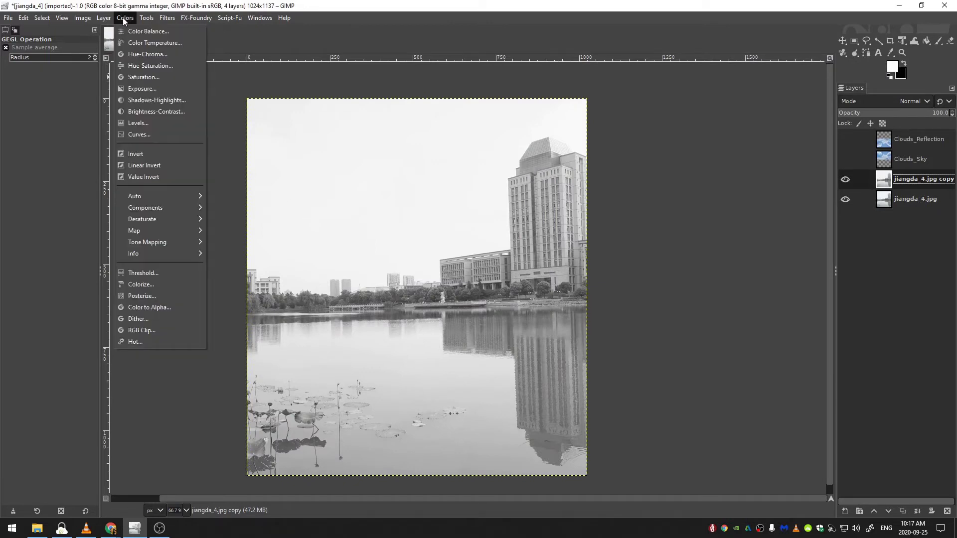
pyautogui.click(145, 123)
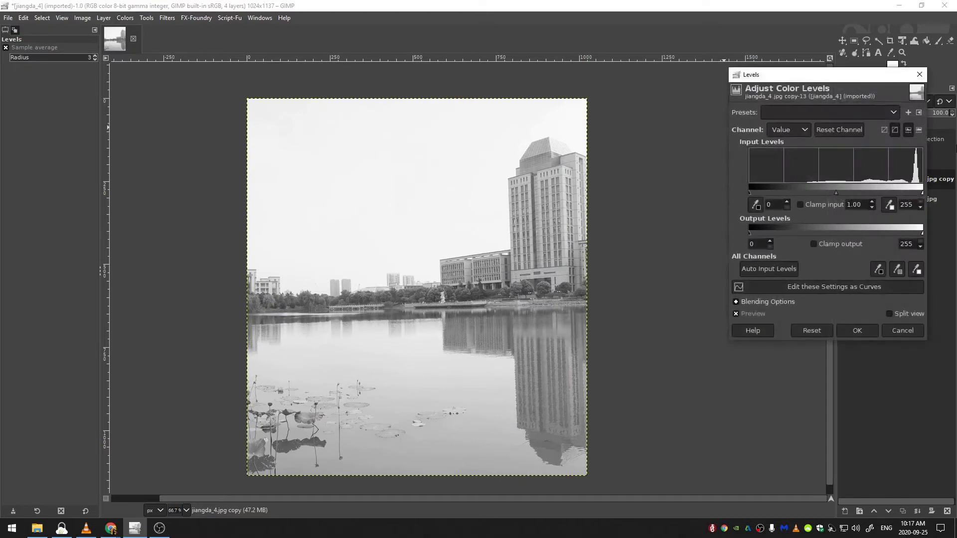
pyautogui.click(890, 205)
pyautogui.click(400, 205)
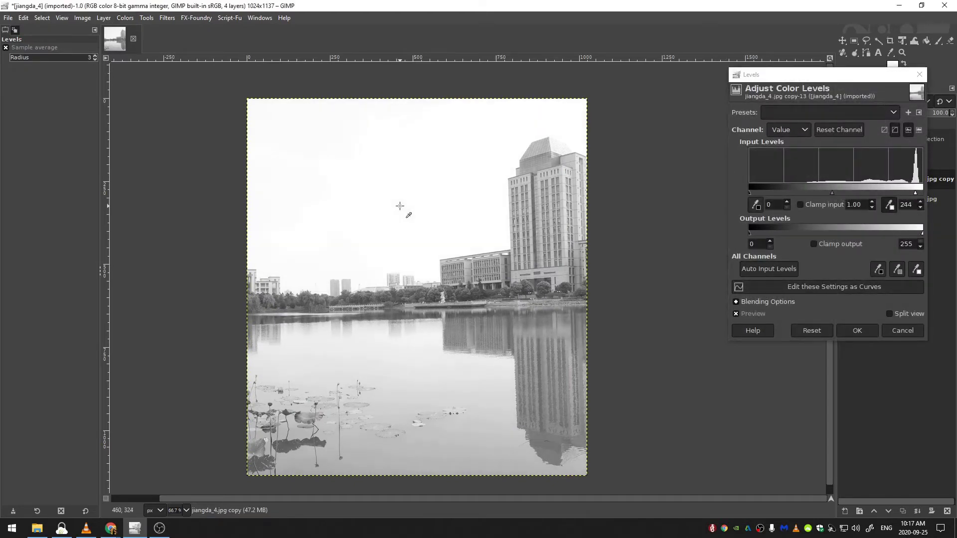
pyautogui.click(393, 351)
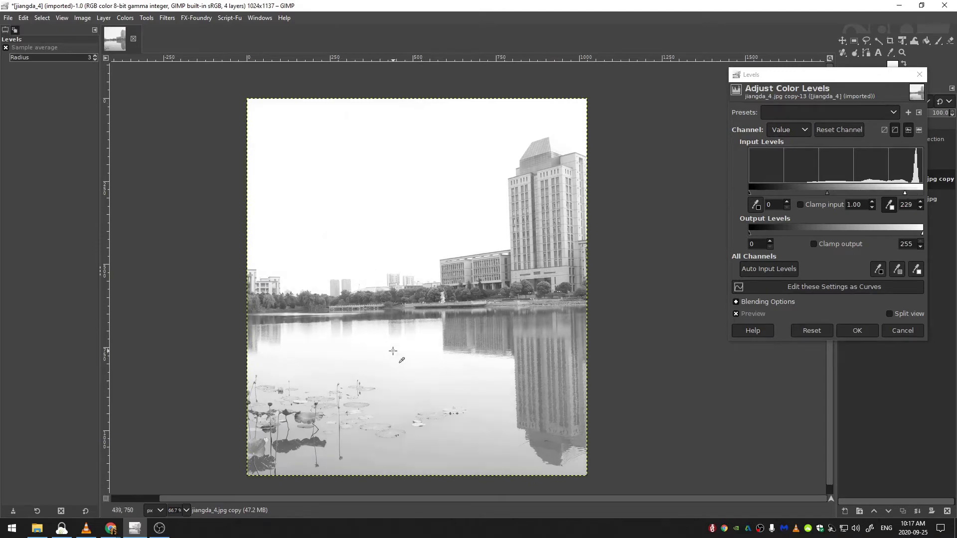
# Sample the building top as the black point and apply Levels with input range 214–229
pyautogui.click(756, 206)
pyautogui.scroll(4, 554, 217)
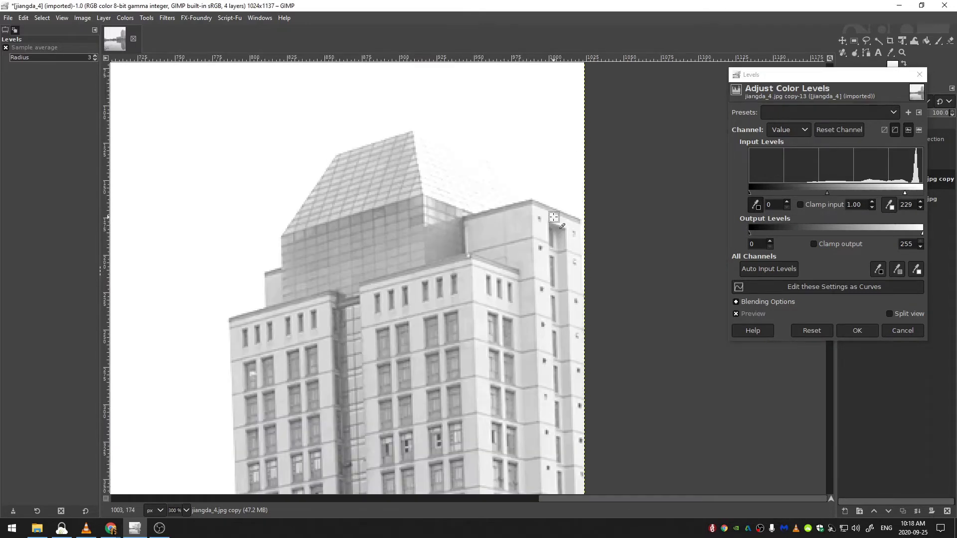
pyautogui.click(553, 217)
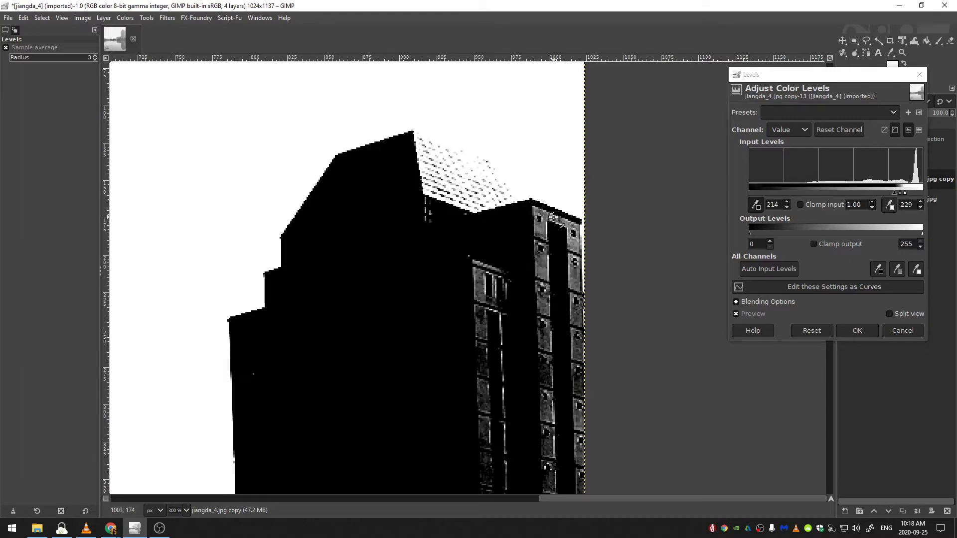
pyautogui.scroll(-3, 434, 274)
pyautogui.scroll(-4, 396, 274)
pyautogui.hscroll(-6, 395, 274)
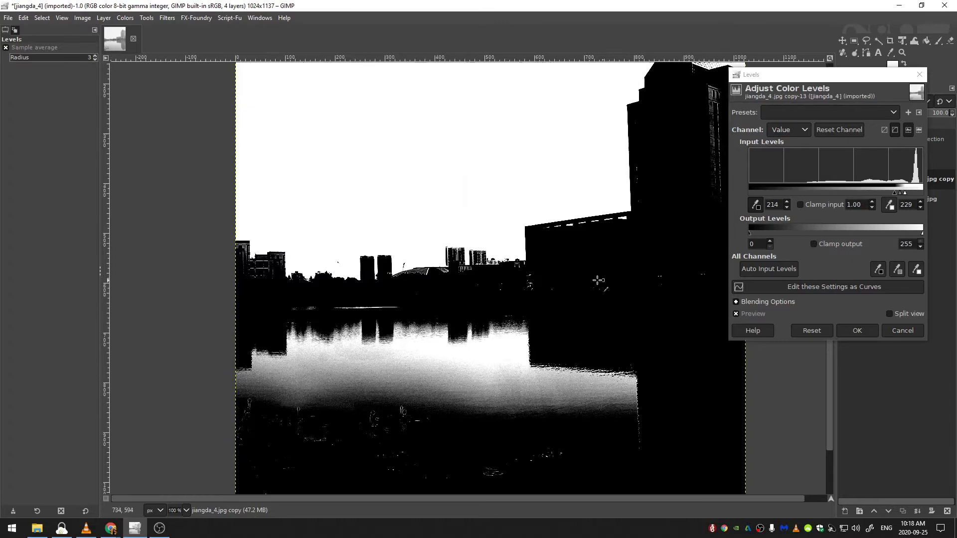
pyautogui.scroll(-3, 557, 287)
pyautogui.hscroll(3, 556, 286)
pyautogui.scroll(1, 406, 223)
pyautogui.hscroll(-1, 405, 223)
pyautogui.scroll(-1, 540, 210)
pyautogui.hscroll(-1, 541, 210)
pyautogui.scroll(1, 543, 234)
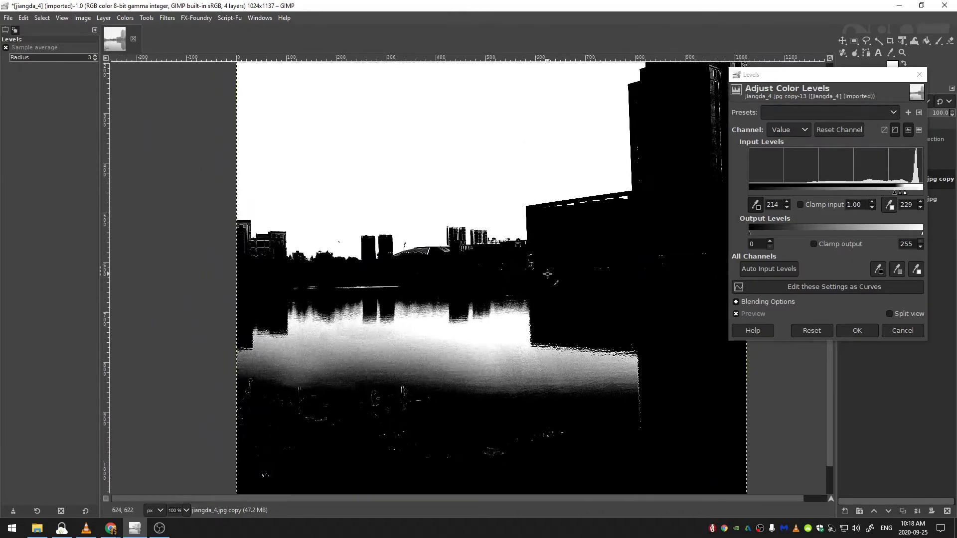
pyautogui.scroll(-1, 548, 269)
pyautogui.scroll(-5, 549, 264)
pyautogui.scroll(4, 548, 264)
pyautogui.scroll(1, 541, 271)
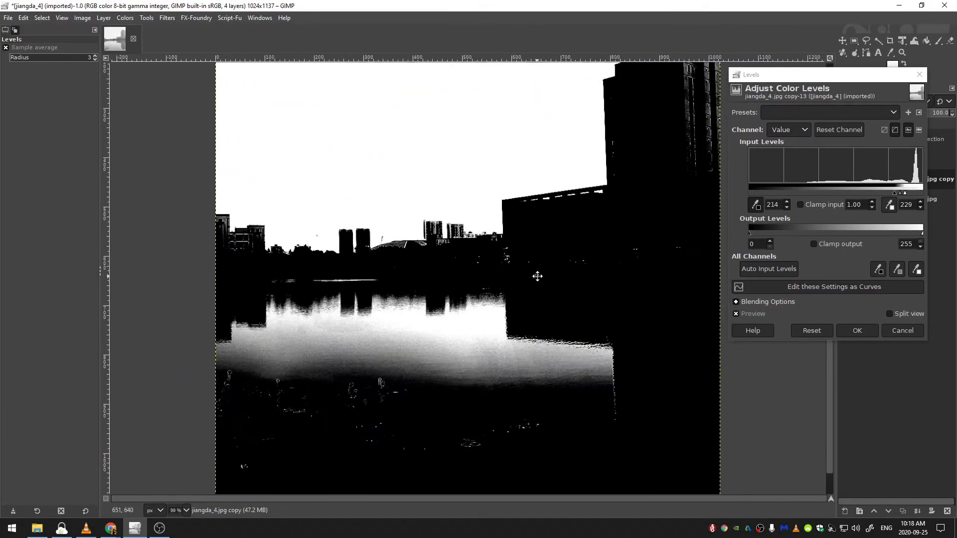
pyautogui.scroll(-2, 513, 292)
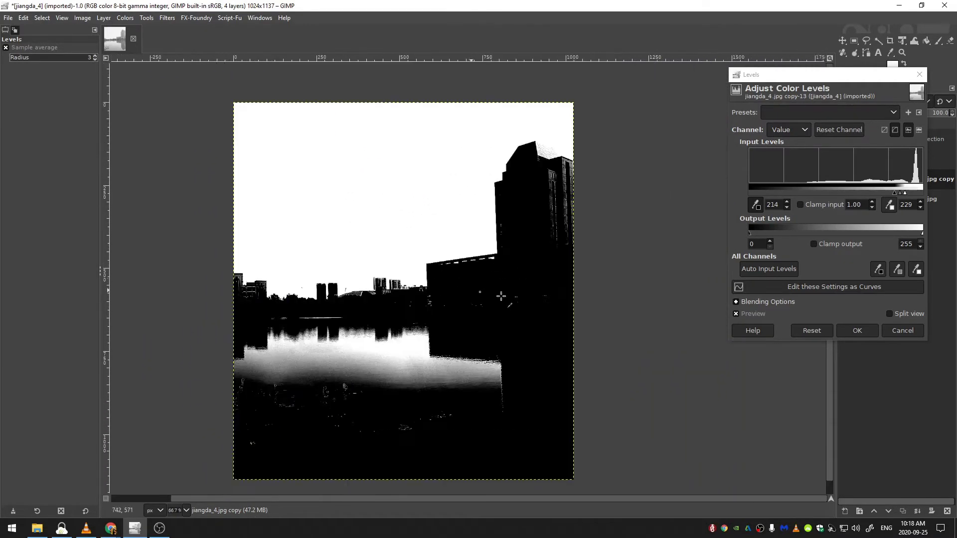
pyautogui.click(857, 331)
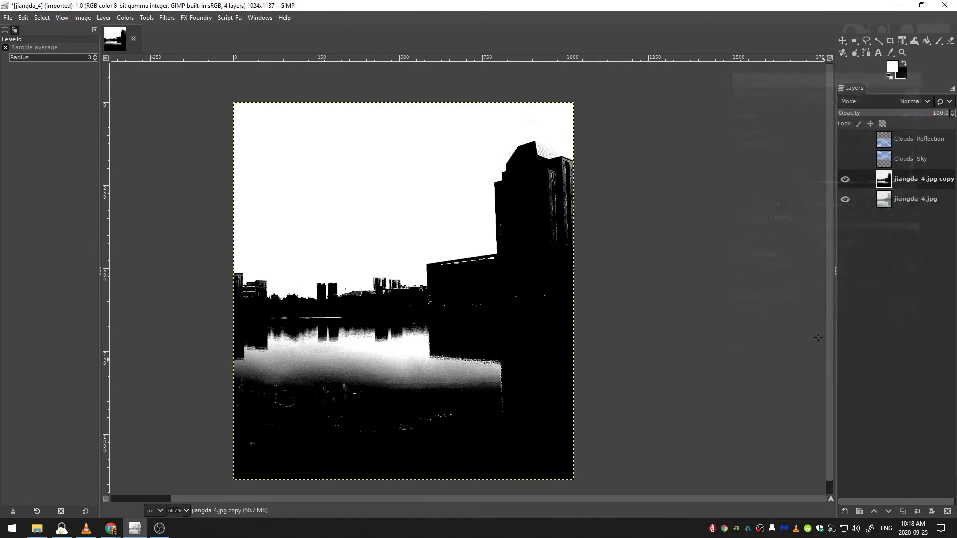
# Add Black (full transparency) layer masks to Clouds_Sky and Clouds_Reflection
pyautogui.click(917, 162)
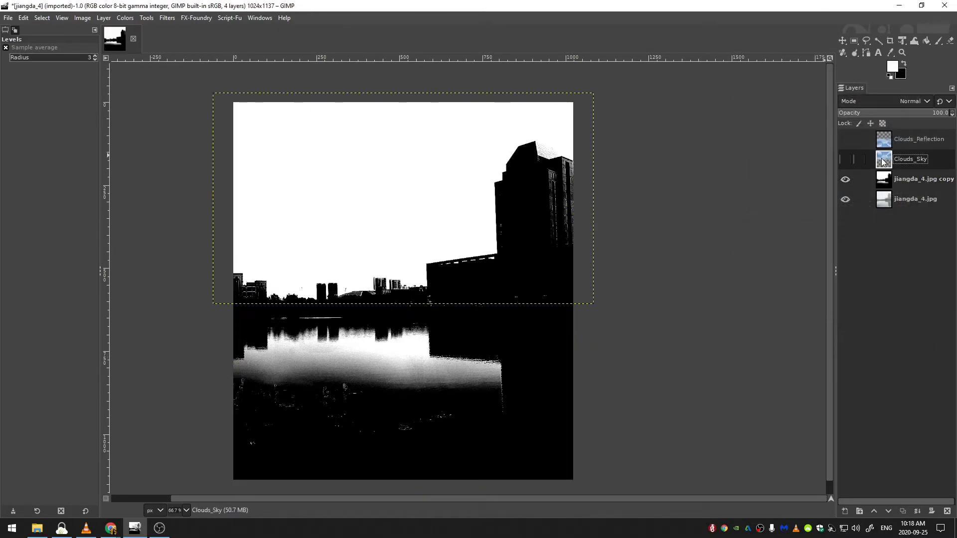
pyautogui.click(930, 513)
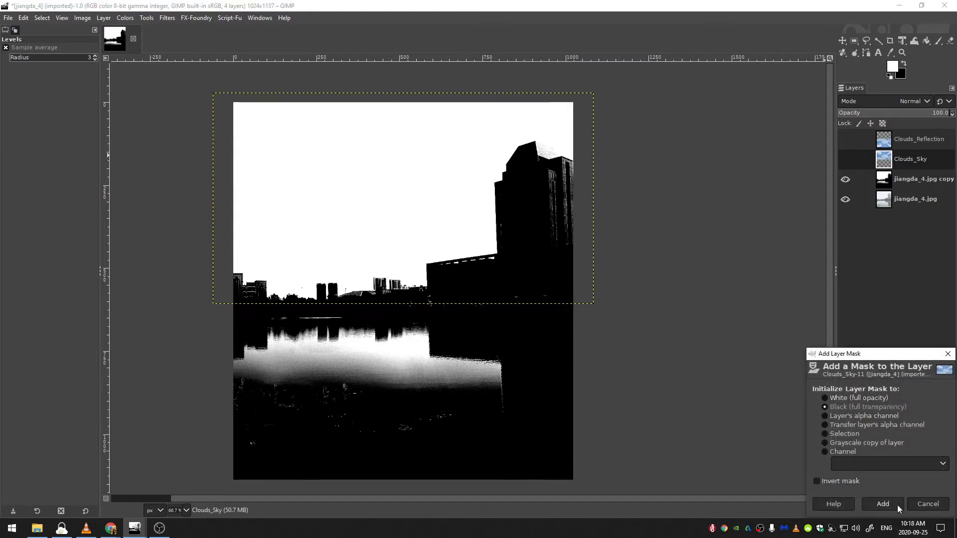
pyautogui.click(883, 504)
pyautogui.click(899, 140)
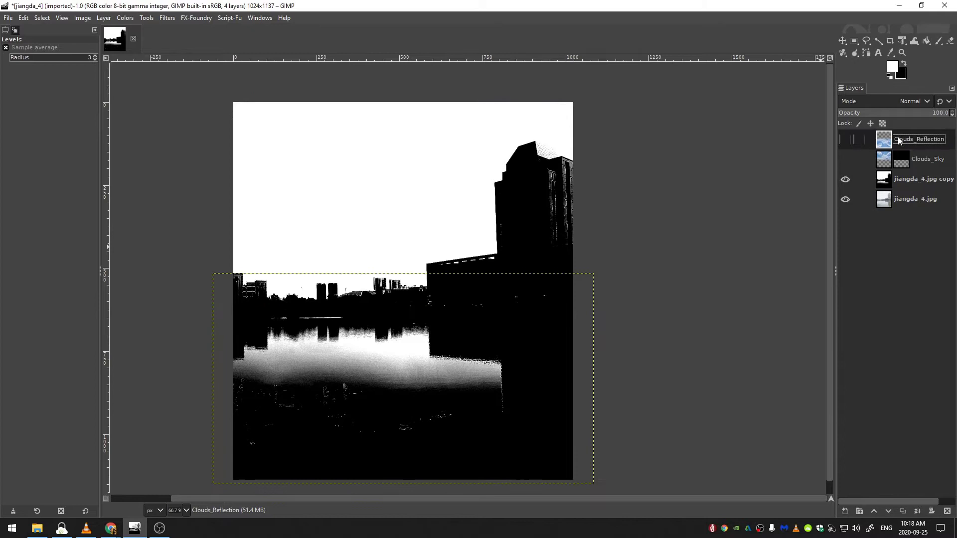
pyautogui.click(932, 512)
pyautogui.click(883, 505)
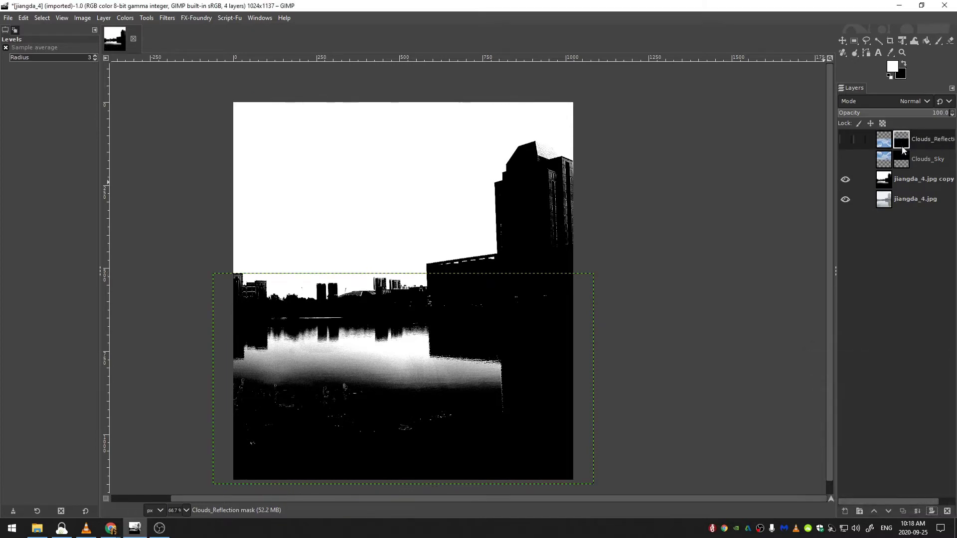
pyautogui.click(884, 183)
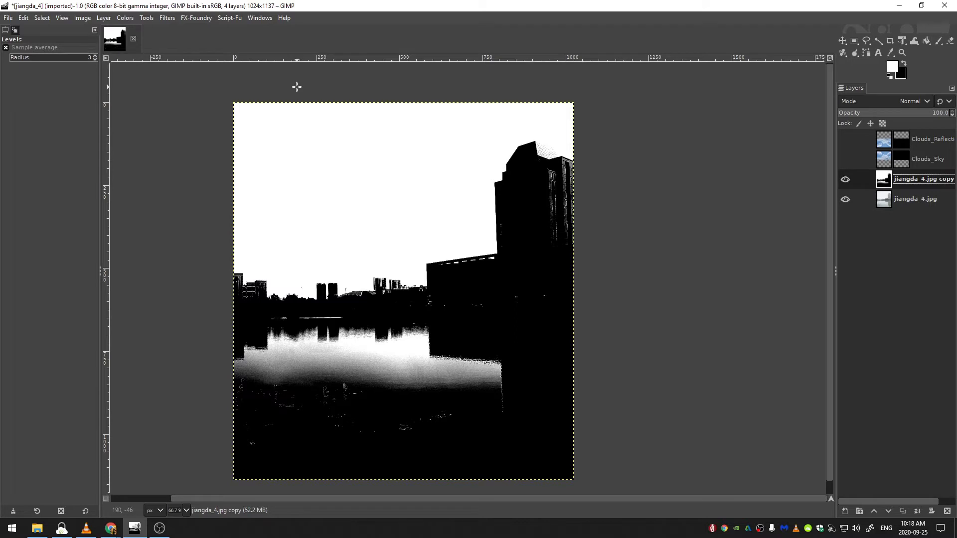
pyautogui.click(890, 158)
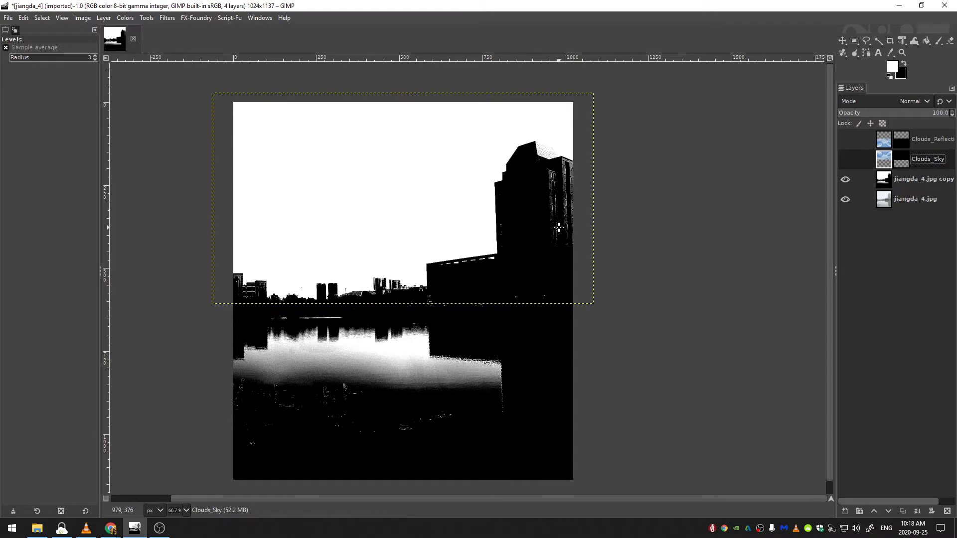
# Select all and crop Clouds_Sky and Clouds_Reflection to the image bounds
pyautogui.hotkey('ctrl', 'a')
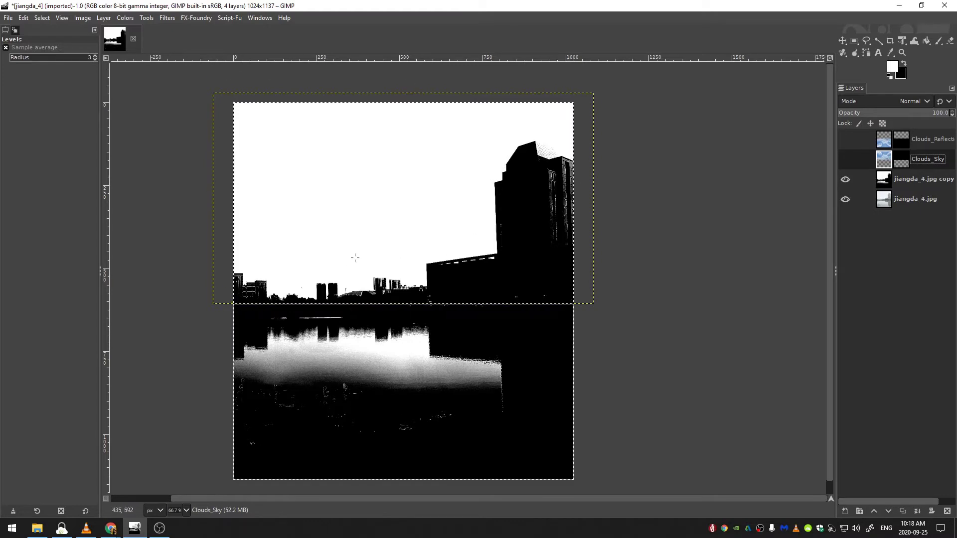
pyautogui.click(103, 19)
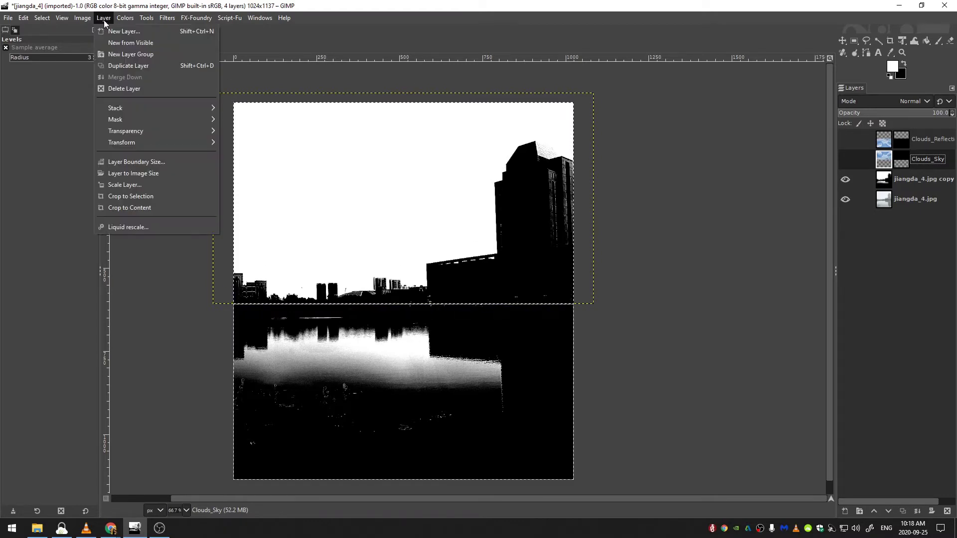
pyautogui.click(140, 196)
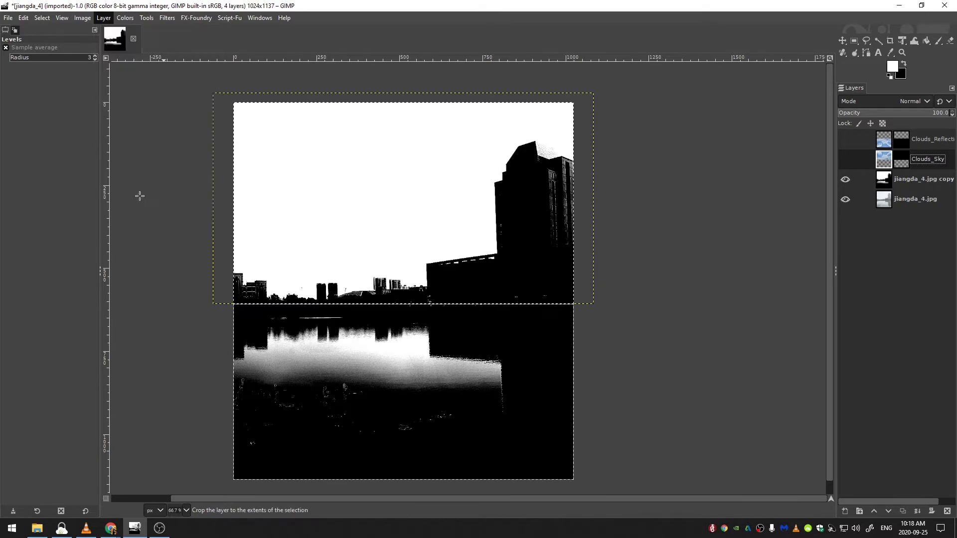
pyautogui.click(880, 144)
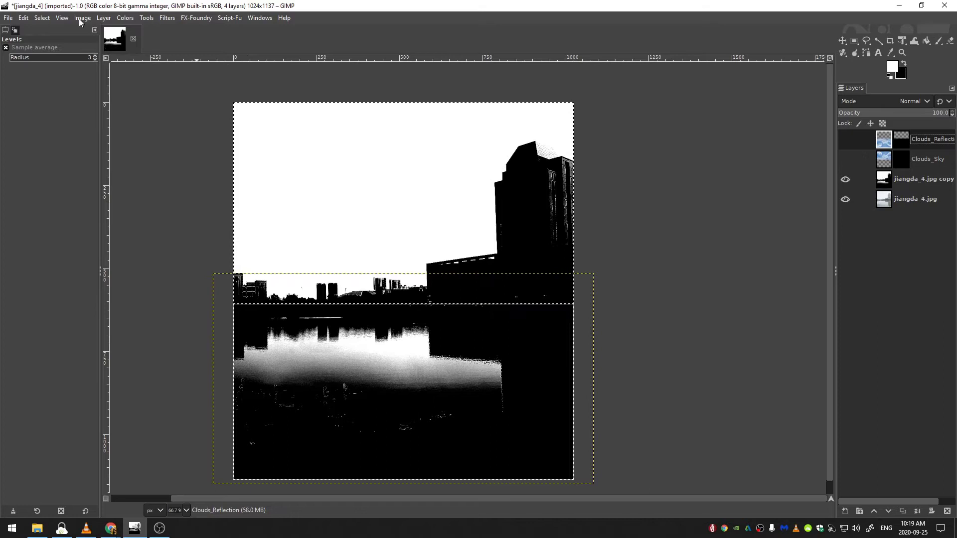
pyautogui.click(131, 20)
pyautogui.moveTo(103, 18)
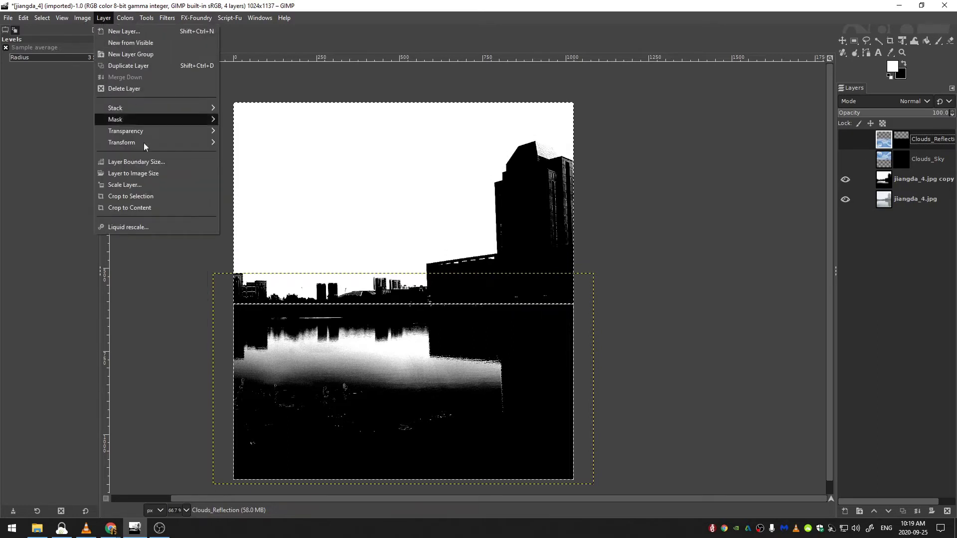
pyautogui.click(141, 196)
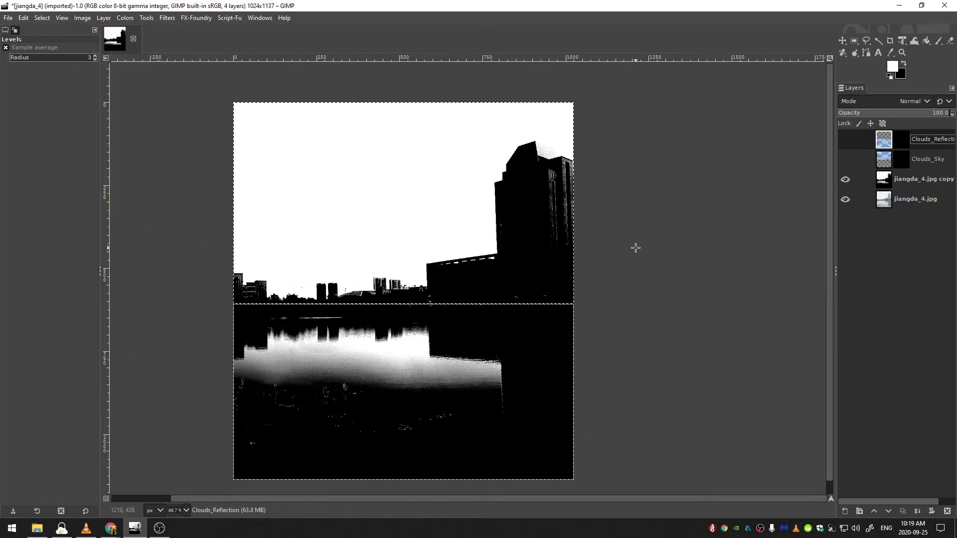
# Target the Clouds_Reflection mask, clear the selection, and show Clouds_Sky with its mask disabled
pyautogui.click(902, 141)
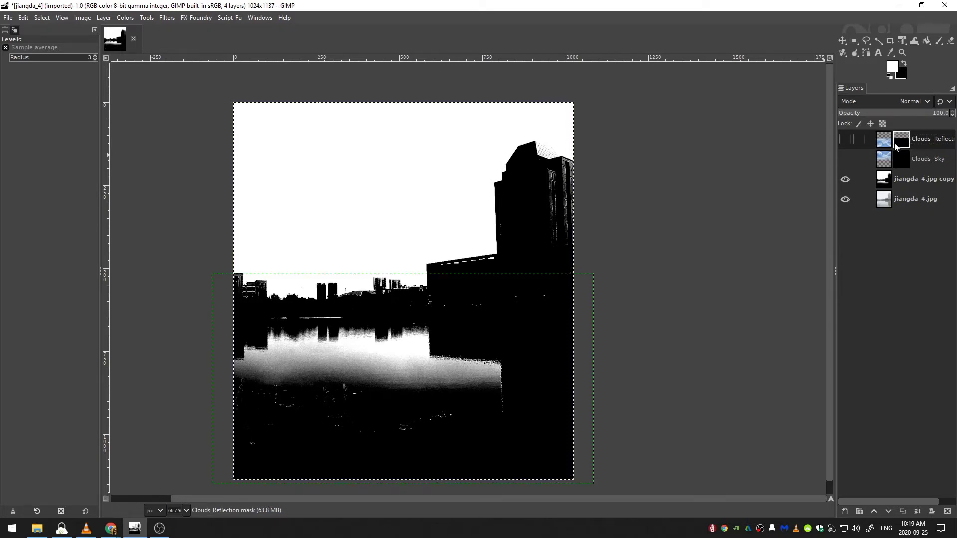
pyautogui.click(897, 143)
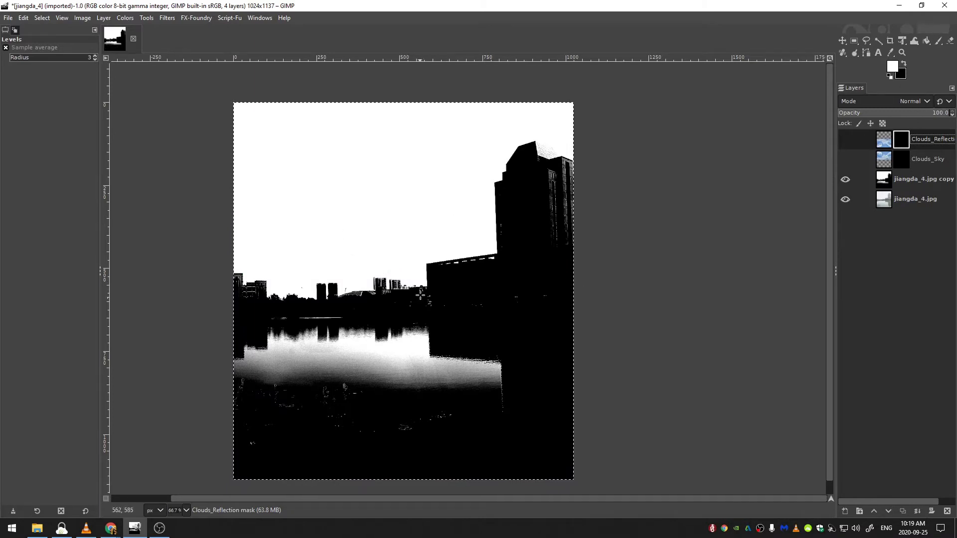
pyautogui.hotkey('ctrl', 'z')
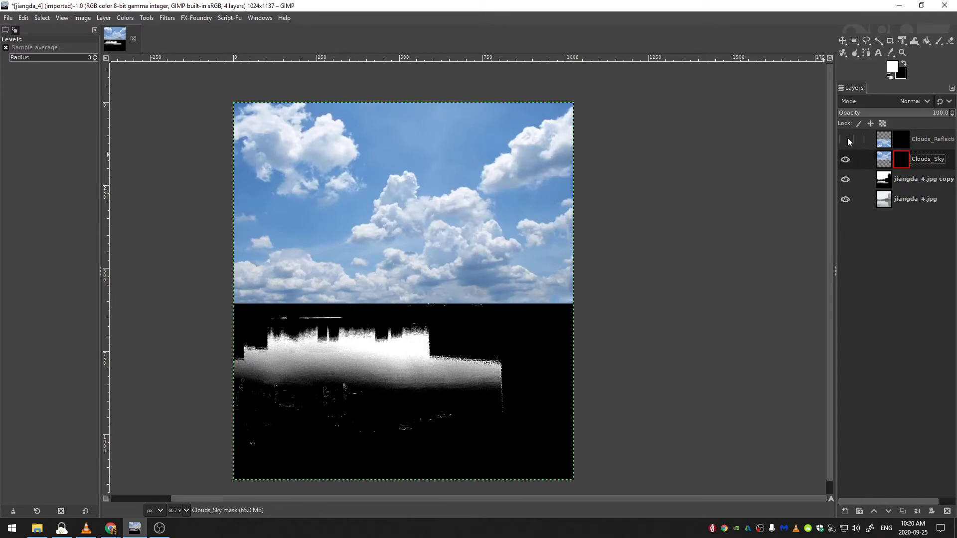
# Copy the black-and-white silhouette layer and paste it into the Clouds_Sky mask, anchoring it
pyautogui.click(846, 139)
pyautogui.click(889, 178)
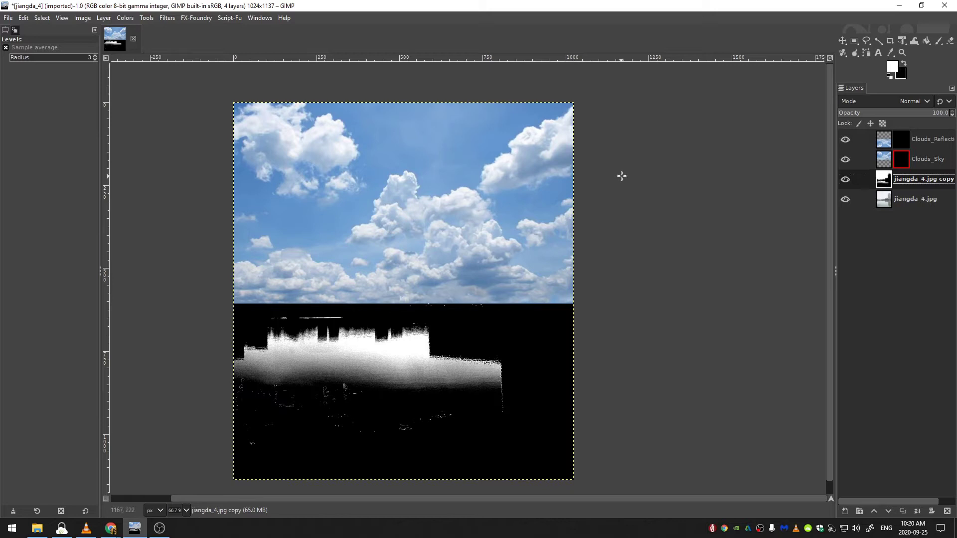
pyautogui.hotkey('ctrl', 'c')
pyautogui.click(911, 163)
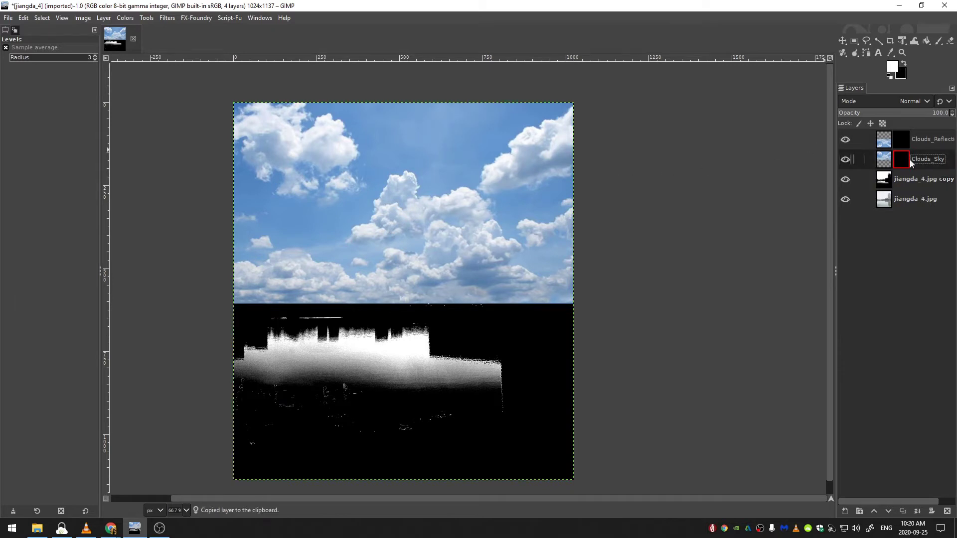
pyautogui.keyDown('ctrl'); pyautogui.click(902, 167); pyautogui.keyUp('ctrl')
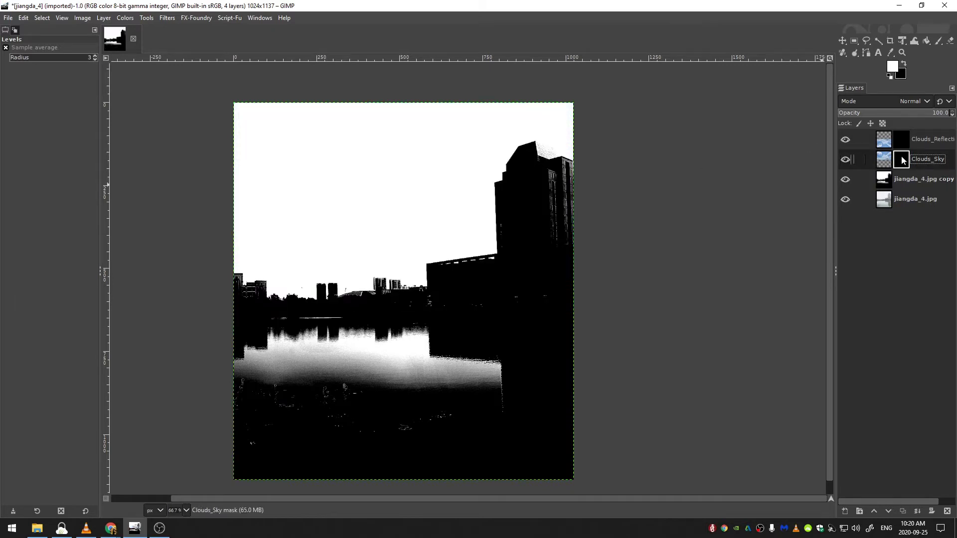
pyautogui.hotkey('ctrl', 'v')
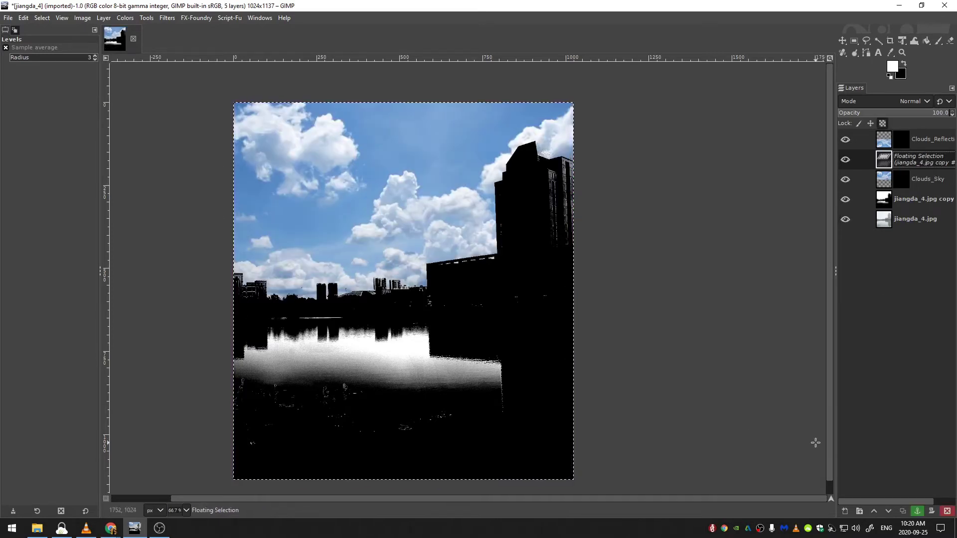
pyautogui.click(917, 511)
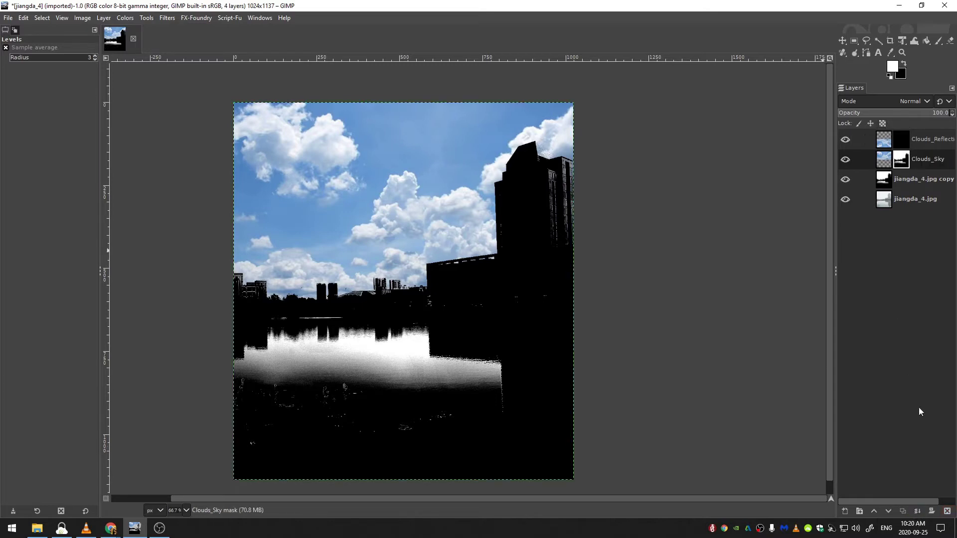
# Paste the silhouette into the Clouds_Reflection mask, anchor it, and hide the silhouette layer
pyautogui.click(906, 140)
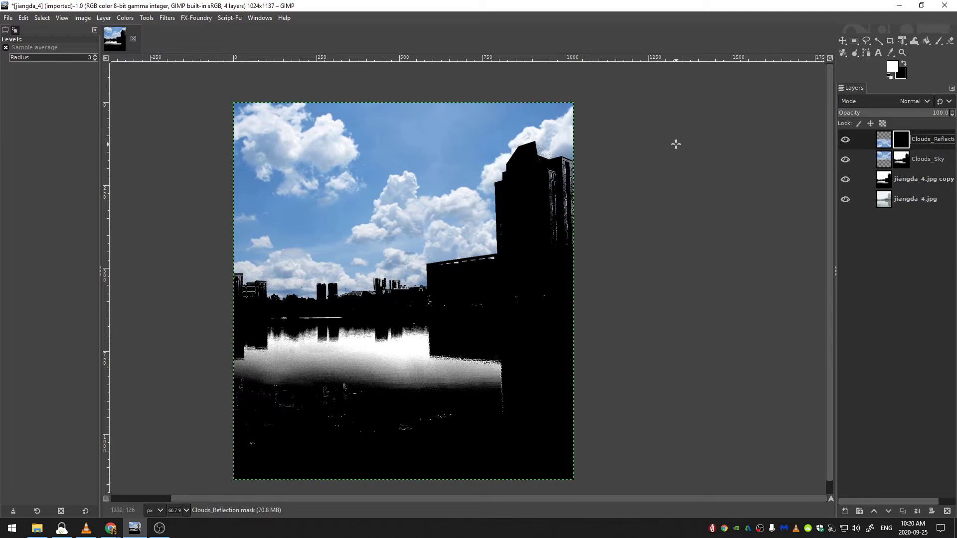
pyautogui.hotkey('ctrl', 'v')
pyautogui.click(918, 511)
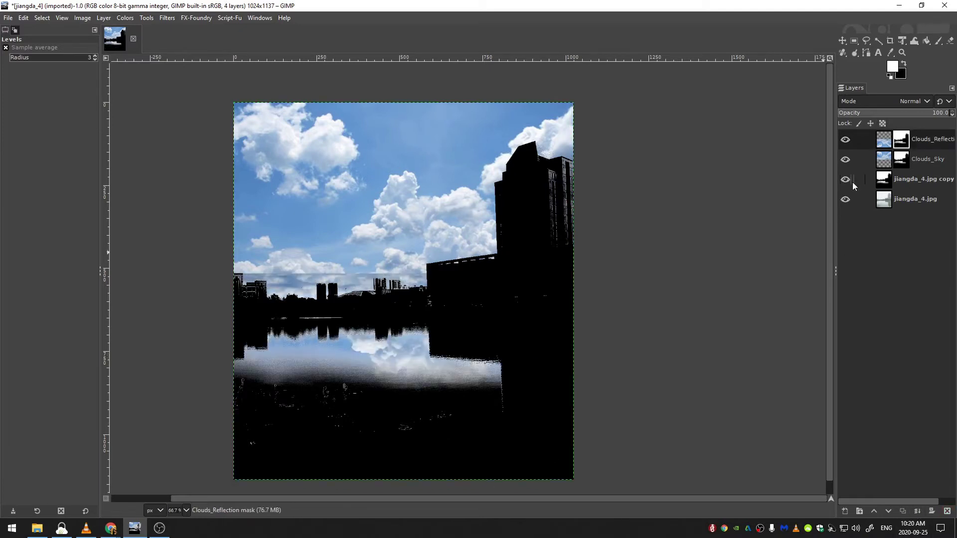
pyautogui.click(846, 180)
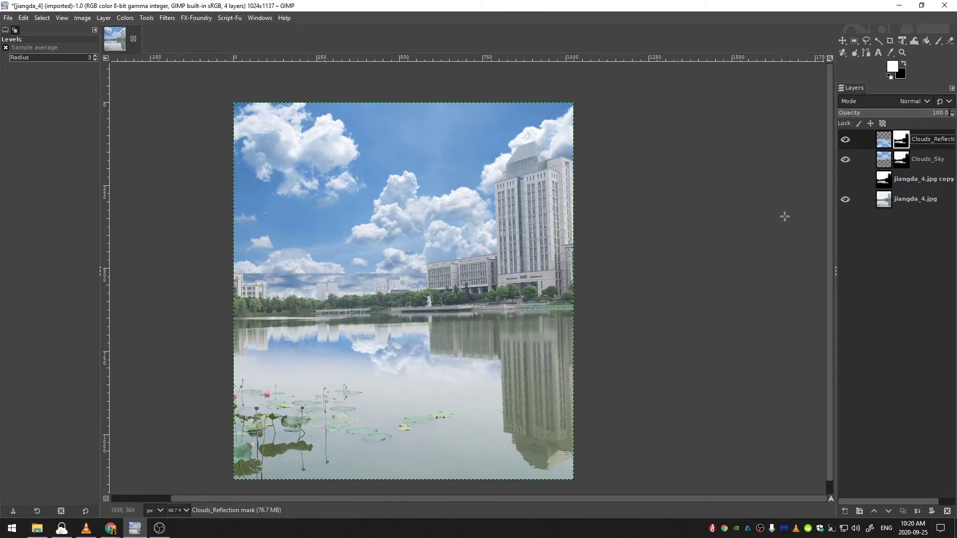
pyautogui.click(848, 180)
pyautogui.click(845, 180)
pyautogui.click(845, 181)
pyautogui.click(845, 181)
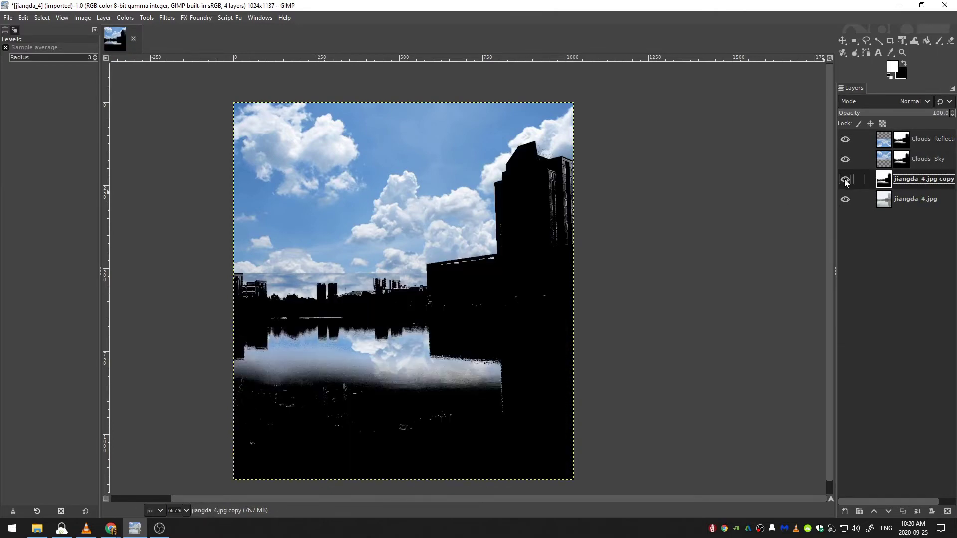
pyautogui.click(845, 181)
pyautogui.click(846, 181)
pyautogui.click(846, 181)
pyautogui.scroll(3, 384, 305)
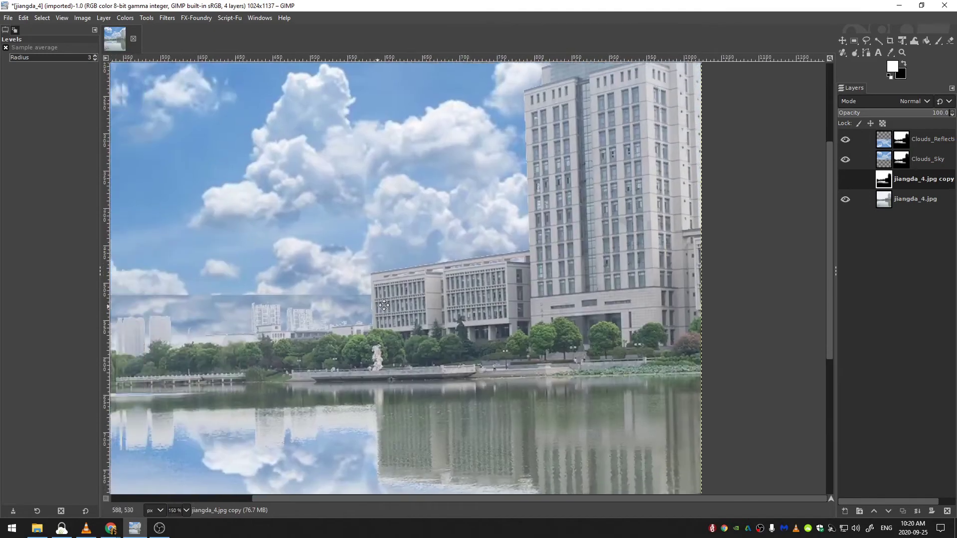
pyautogui.hscroll(-5, 384, 306)
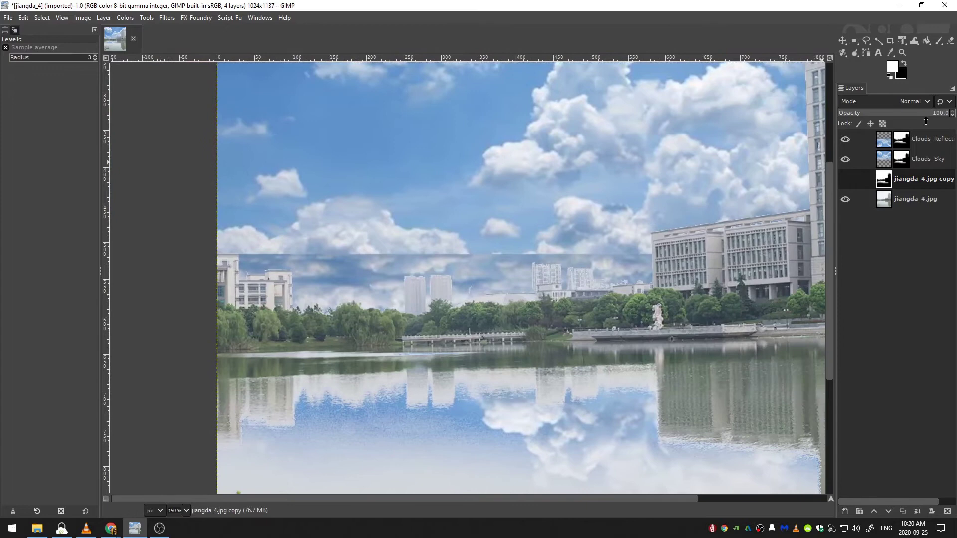
pyautogui.click(902, 141)
pyautogui.click(845, 140)
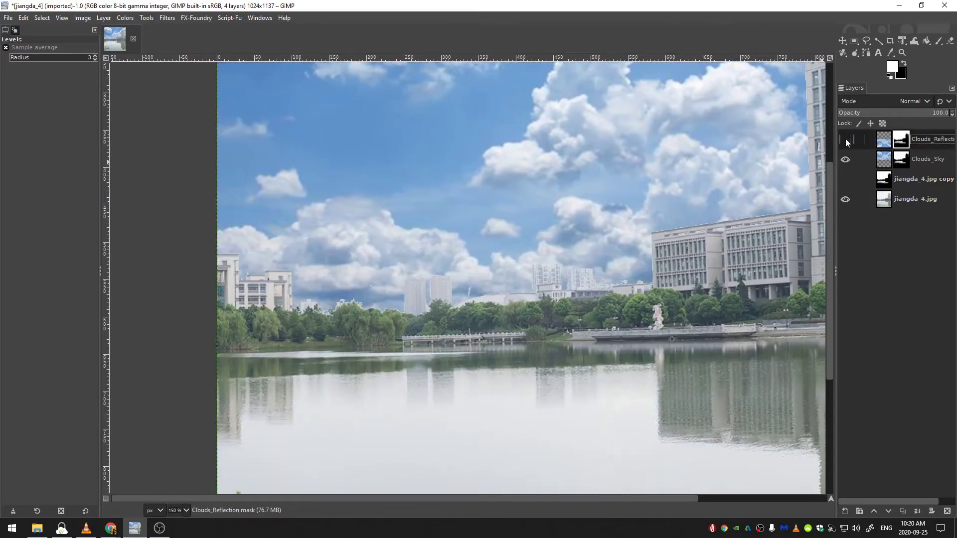
pyautogui.click(846, 139)
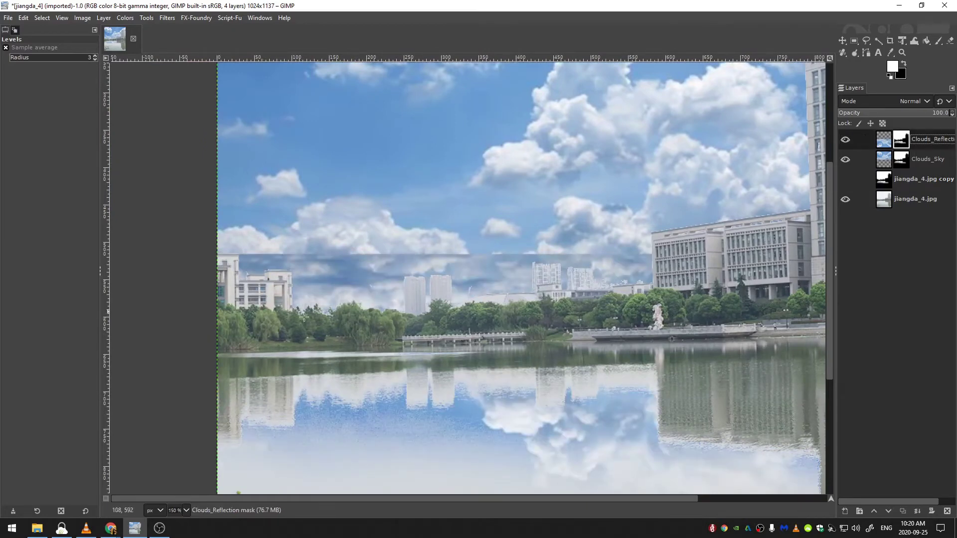
pyautogui.hscroll(5, 588, 354)
pyautogui.scroll(-3, 589, 355)
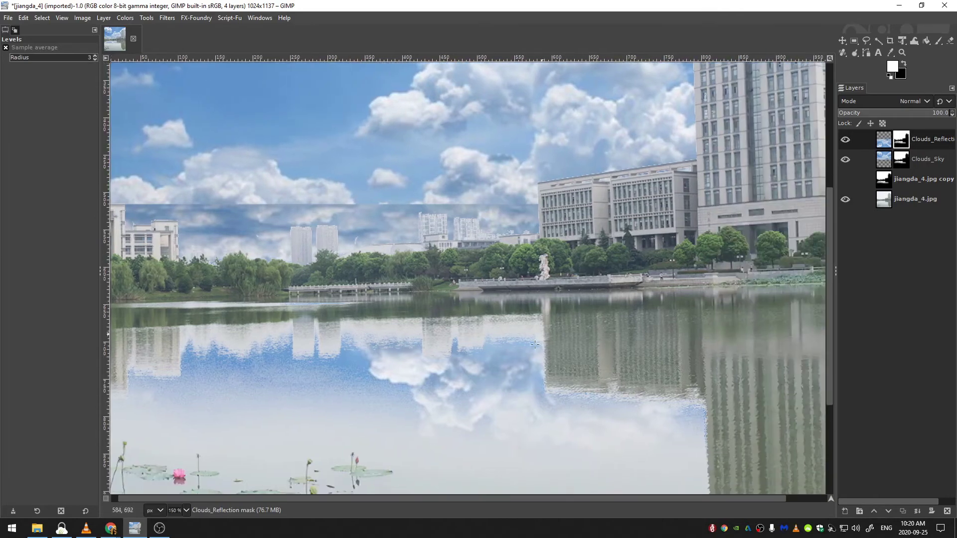
pyautogui.hscroll(-10, 349, 294)
pyautogui.scroll(3, 349, 294)
pyautogui.hscroll(8, 349, 294)
pyautogui.scroll(-1, 349, 294)
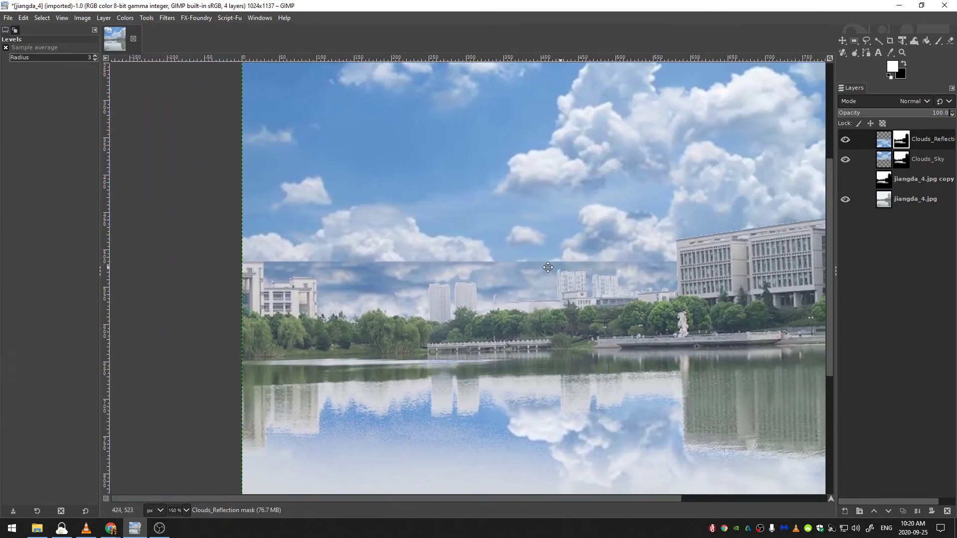
pyautogui.hscroll(-3, 314, 303)
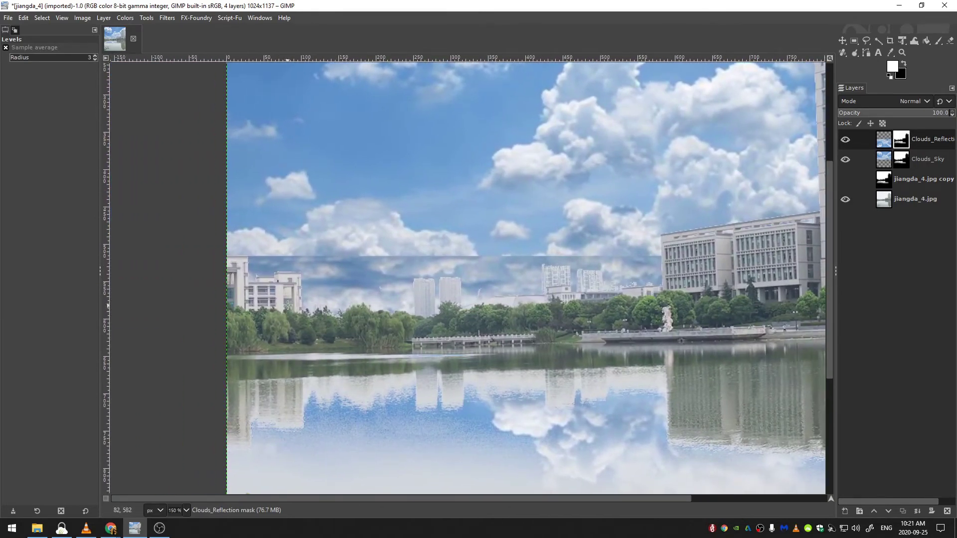
# Free-select the sky and buildings by tracing along the treeline and around the image top
pyautogui.press('f')
pyautogui.moveTo(195, 341); pyautogui.dragTo(443, 330)
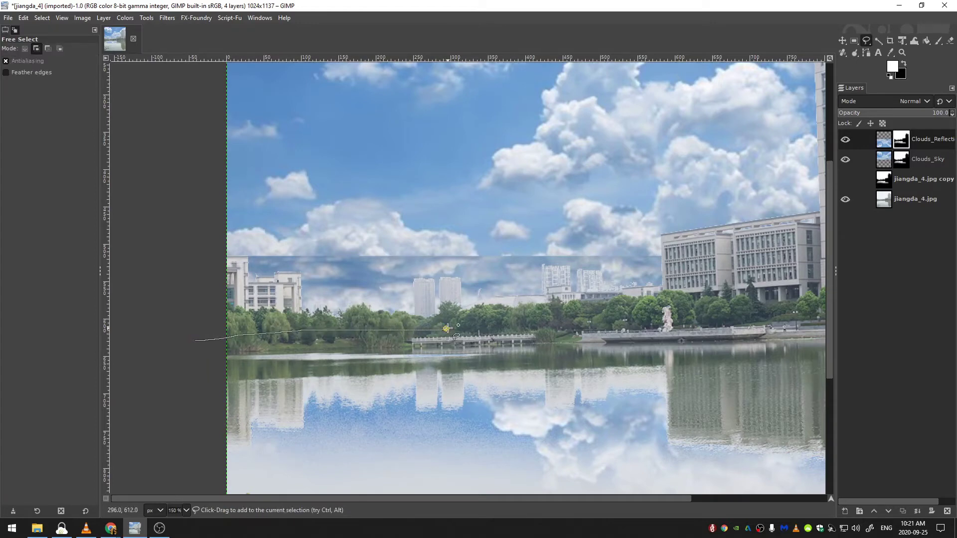
pyautogui.press('space')
pyautogui.moveTo(216, 328)
pyautogui.mouseDown()
pyautogui.moveTo(432, 313)
pyautogui.moveTo(586, 314)
pyautogui.moveTo(416, 321)
pyautogui.moveTo(635, 321)
pyautogui.mouseUp()
pyautogui.press('-')
pyautogui.press('-')
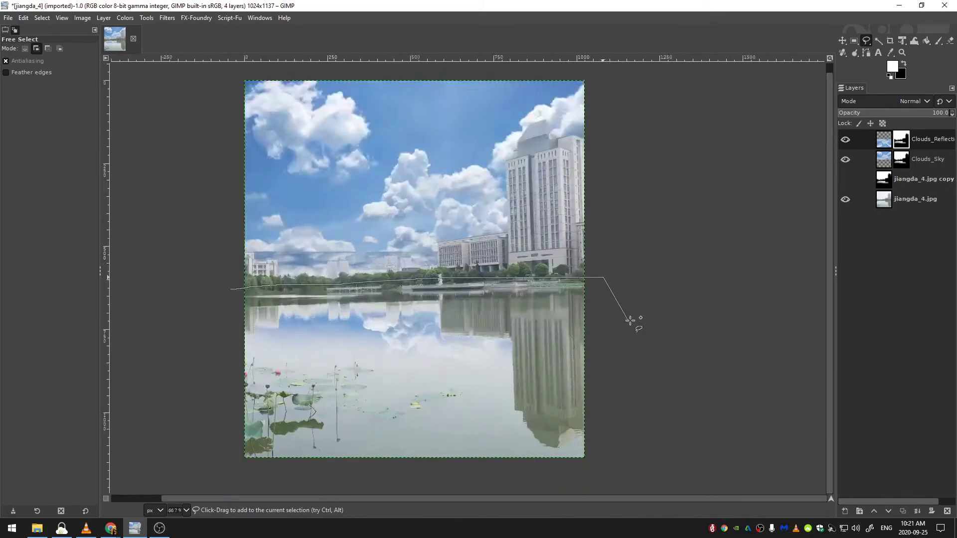
pyautogui.press('-')
pyautogui.press('-')
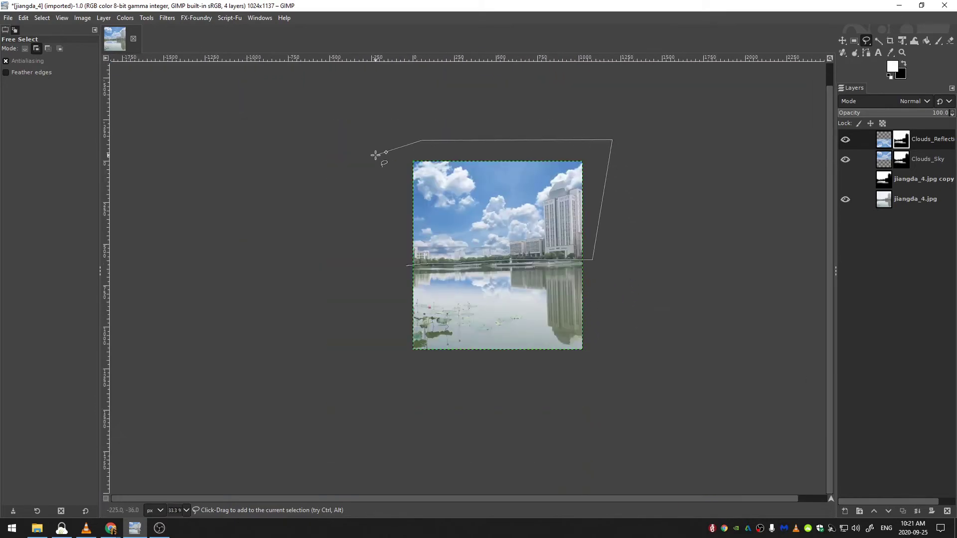
pyautogui.press('Return')
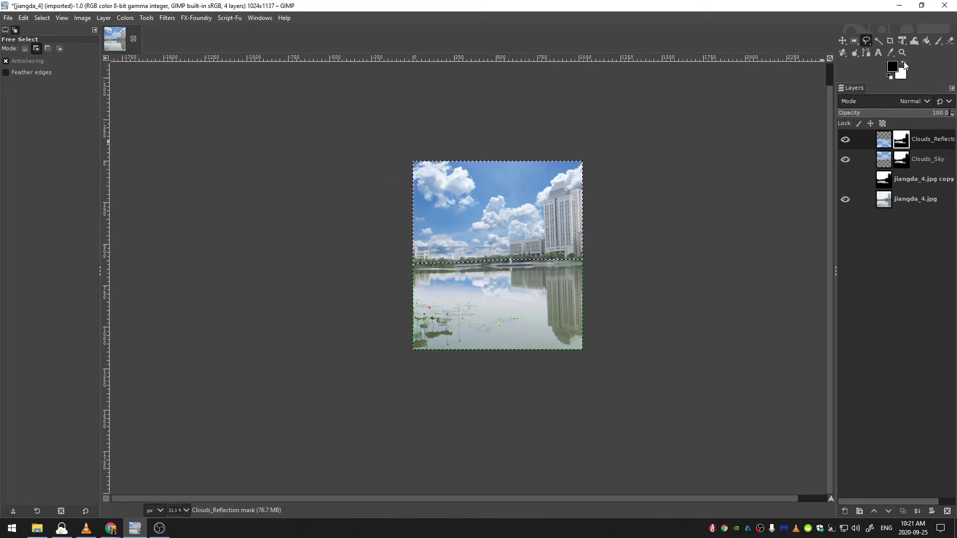
pyautogui.hotkey('shift', 'b')
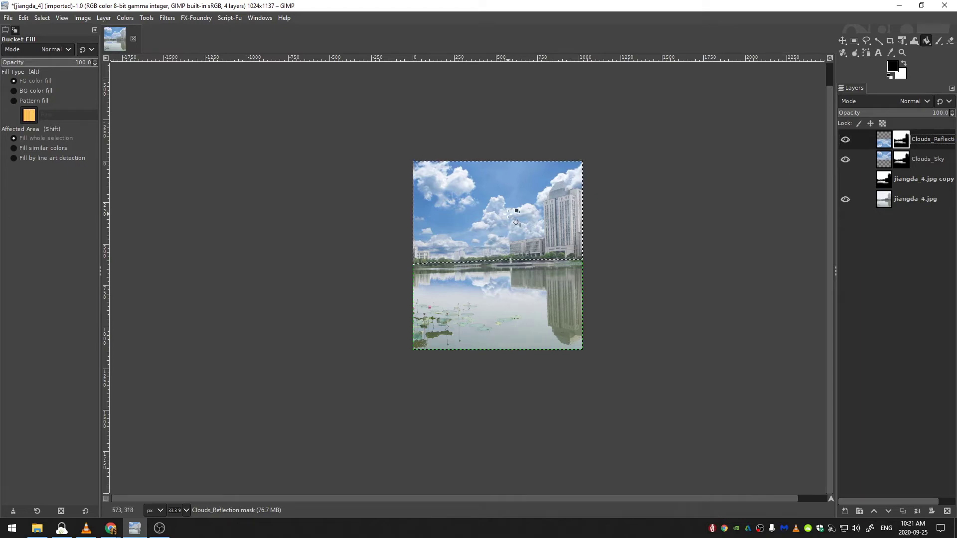
# Bucket-fill black into the selection on the Clouds_Reflection mask and the lower Clouds_Sky mask
pyautogui.click(458, 254)
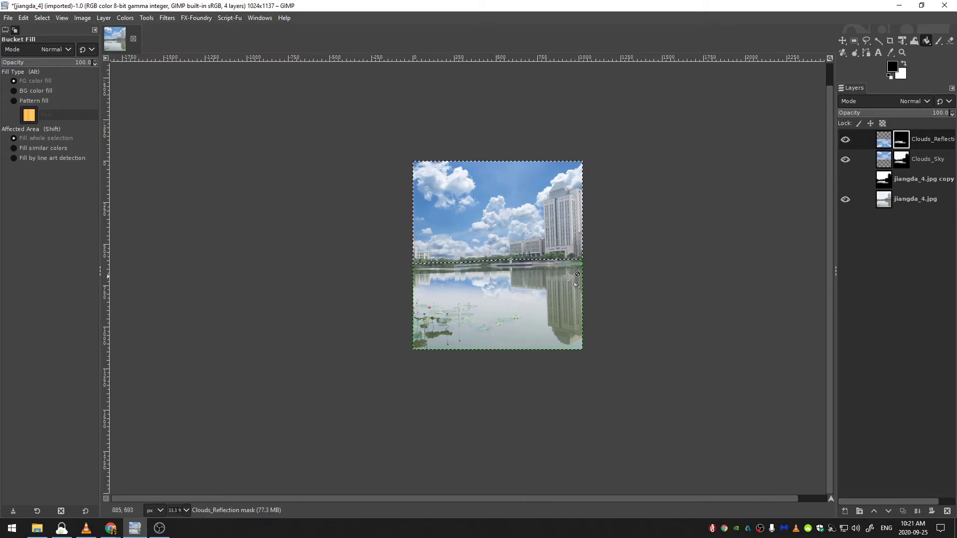
pyautogui.click(524, 232)
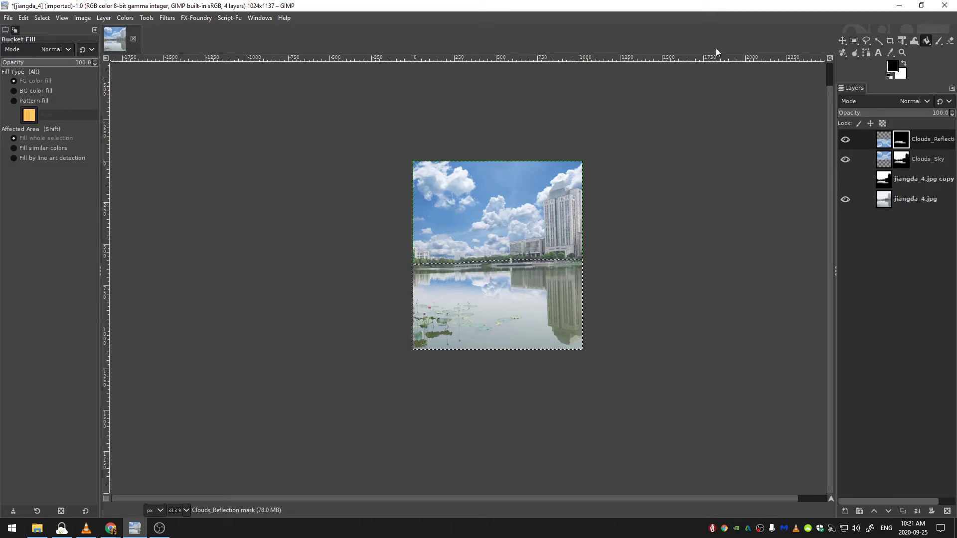
pyautogui.click(898, 163)
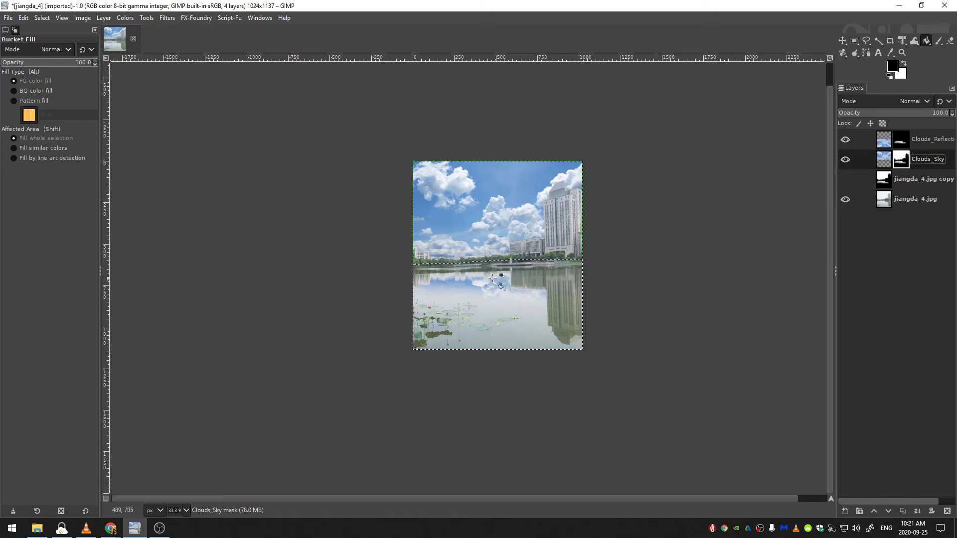
pyautogui.click(454, 268)
# Make the Clouds_Reflection mask active and widen the Layers panel
pyautogui.scroll(1, 491, 246)
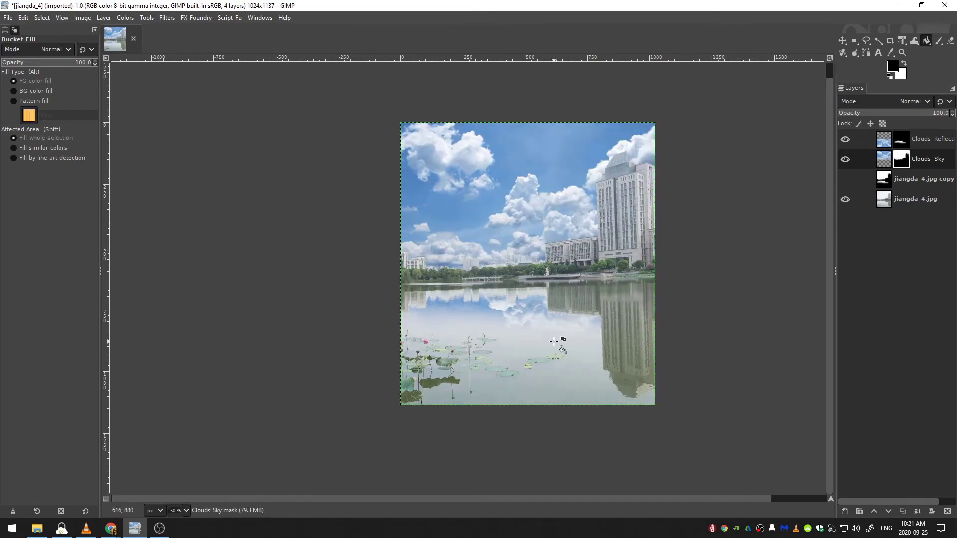
pyautogui.scroll(2, 554, 342)
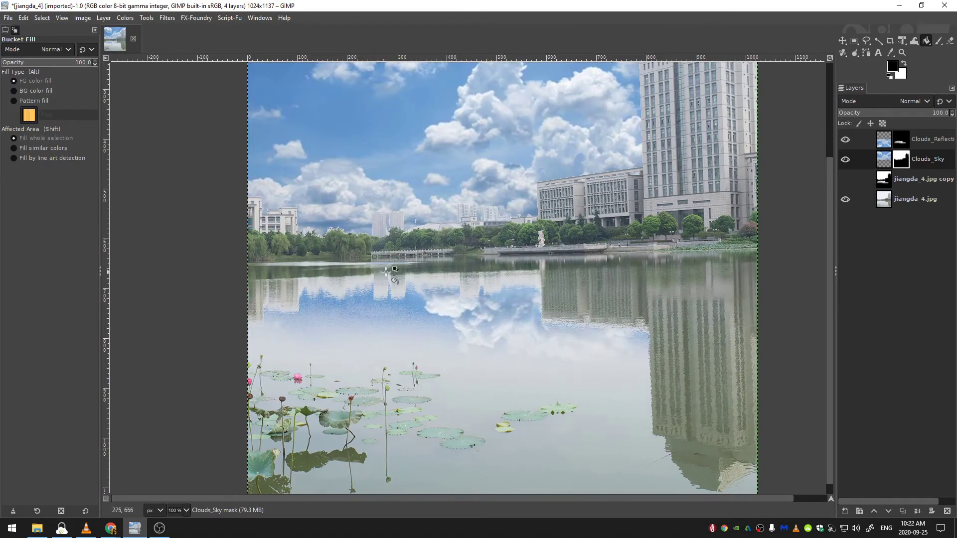
pyautogui.hscroll(2, 449, 264)
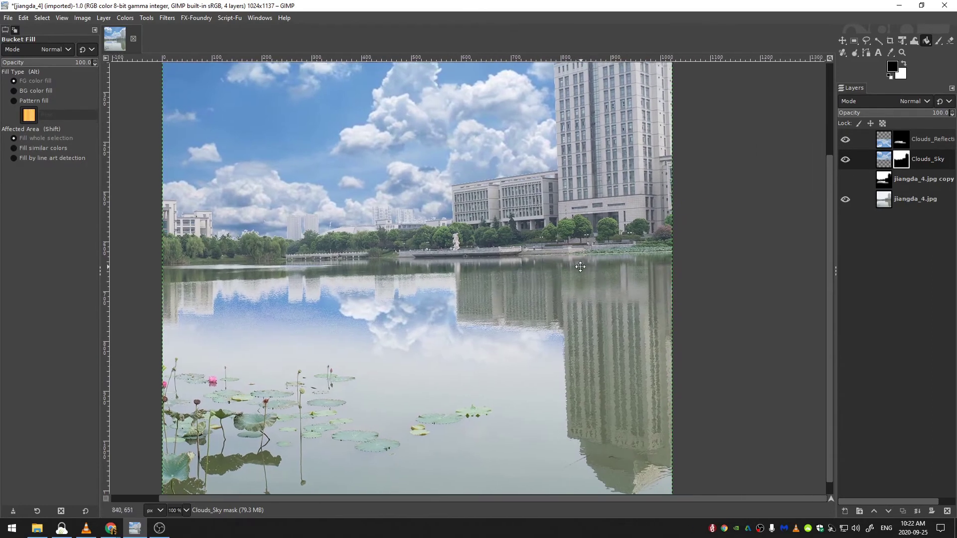
pyautogui.scroll(-5, 349, 262)
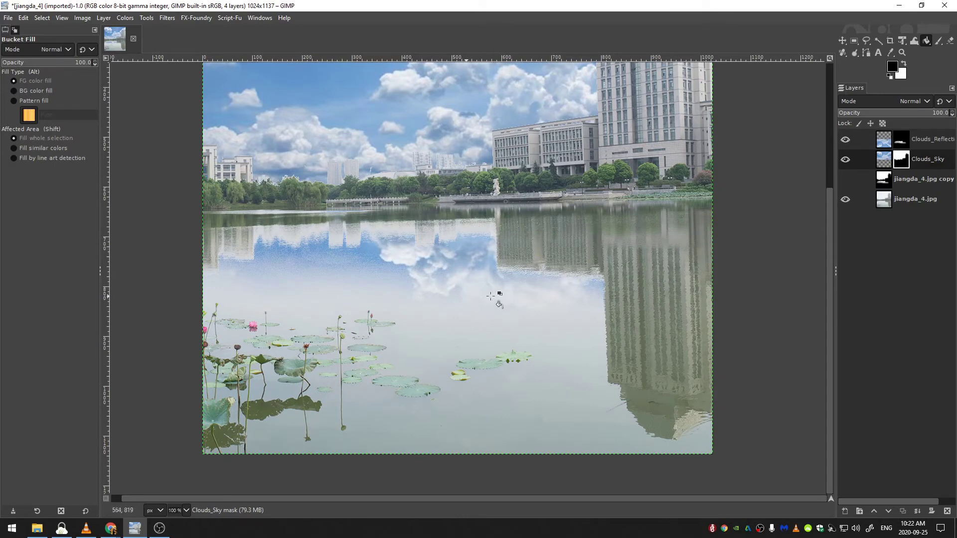
pyautogui.click(903, 139)
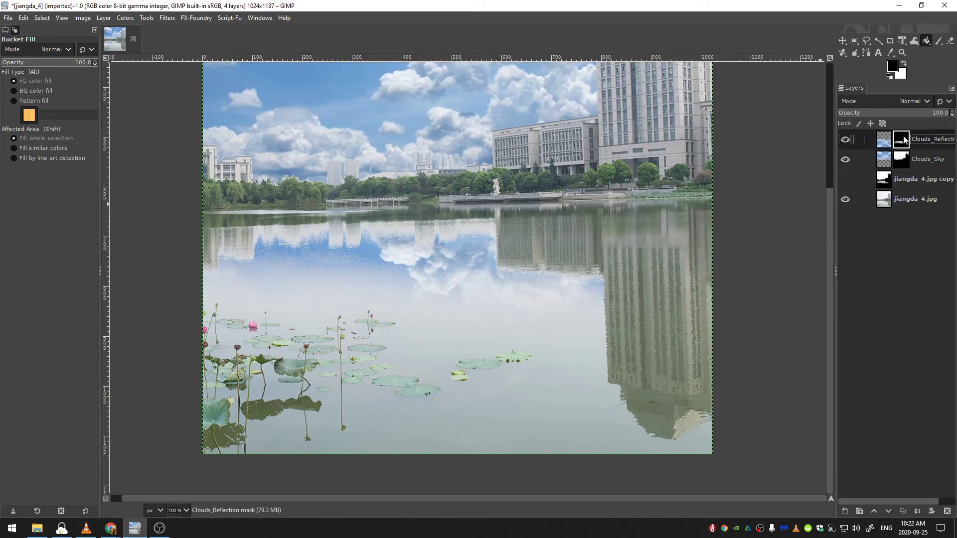
pyautogui.moveTo(836, 144); pyautogui.dragTo(813, 145)
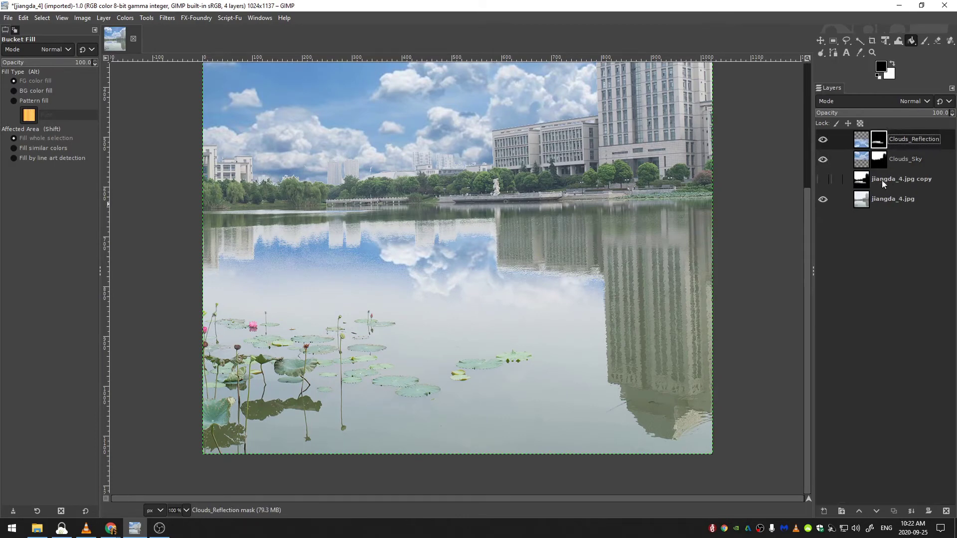
# Delete the jiangda_4.jpg copy layer, then undo to restore it
pyautogui.click(894, 181)
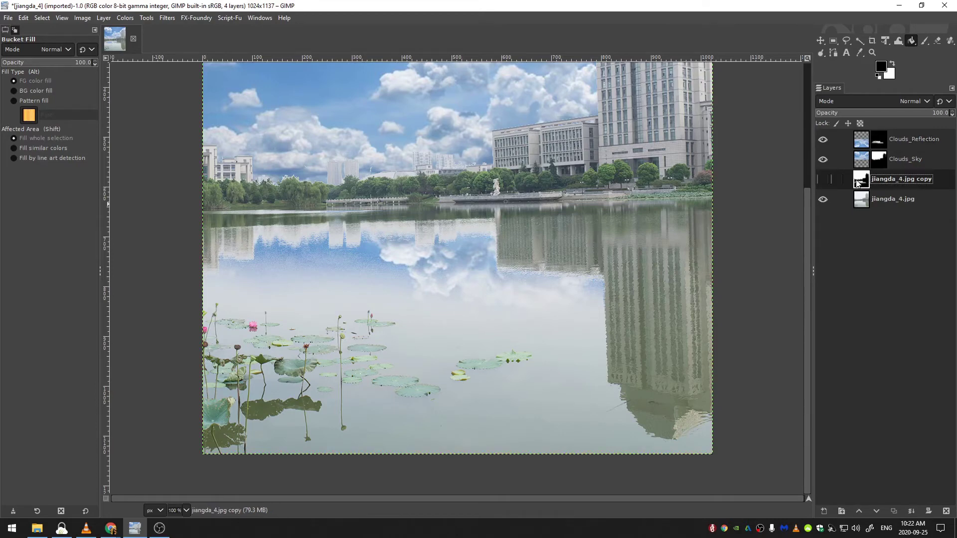
pyautogui.click(946, 511)
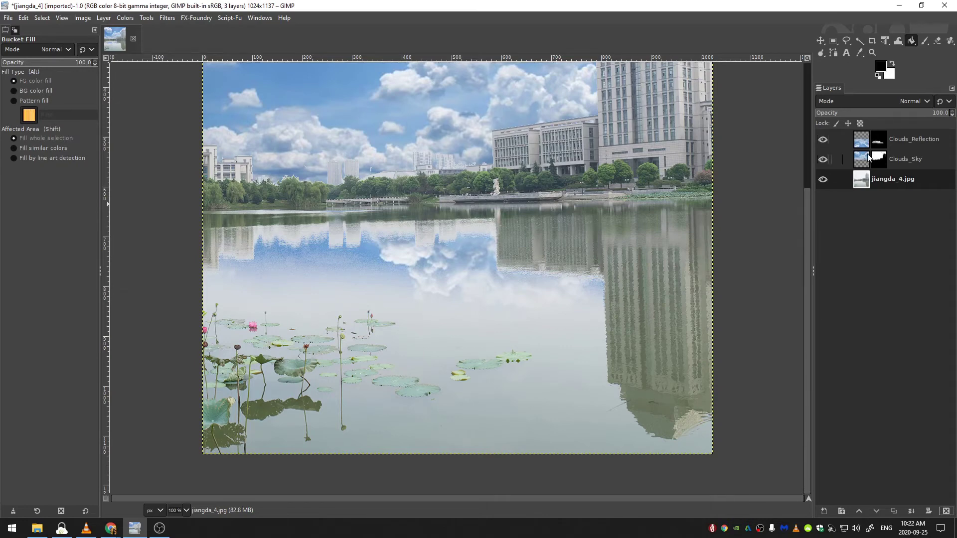
pyautogui.hotkey('ctrl', 'z')
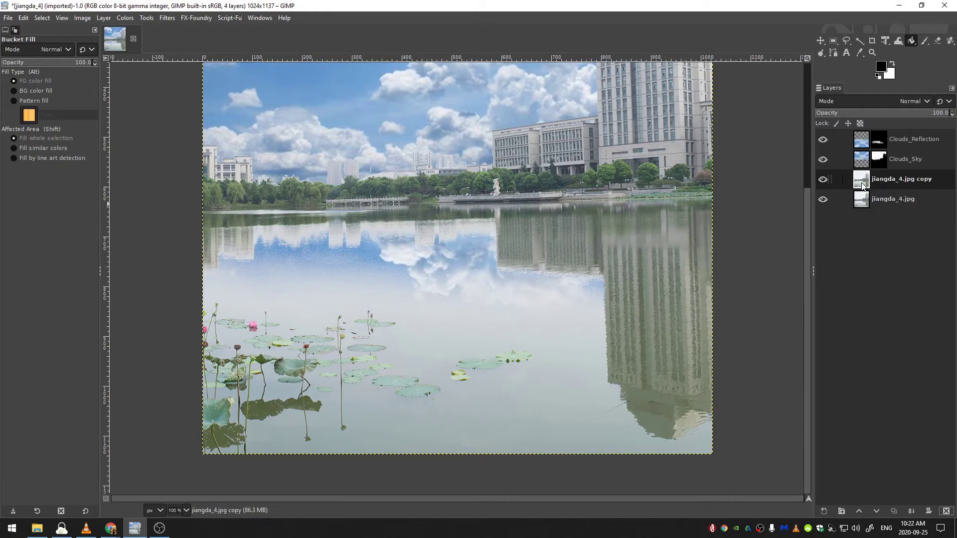
# Desaturate the jiangda_4.jpg copy layer via the Colors menu
pyautogui.click(131, 17)
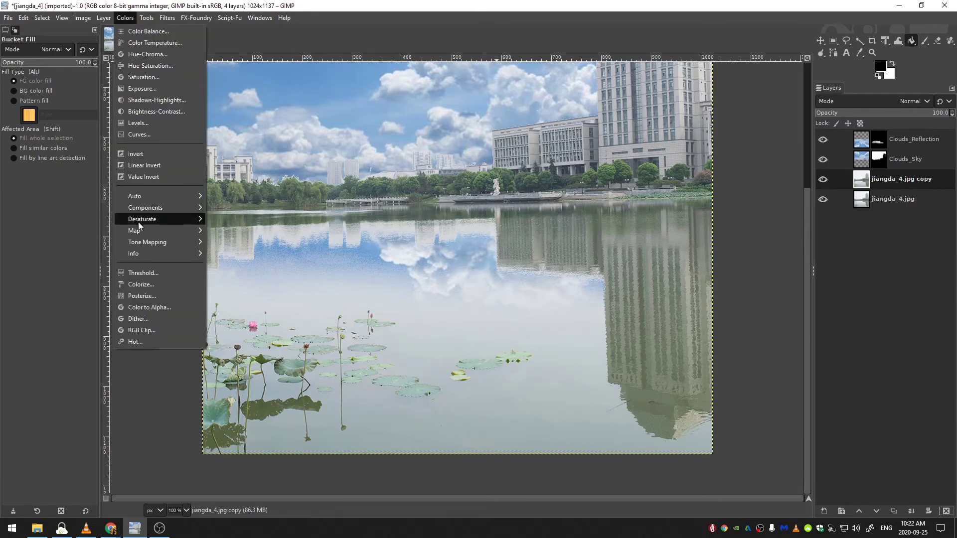
pyautogui.moveTo(142, 219)
pyautogui.click(247, 231)
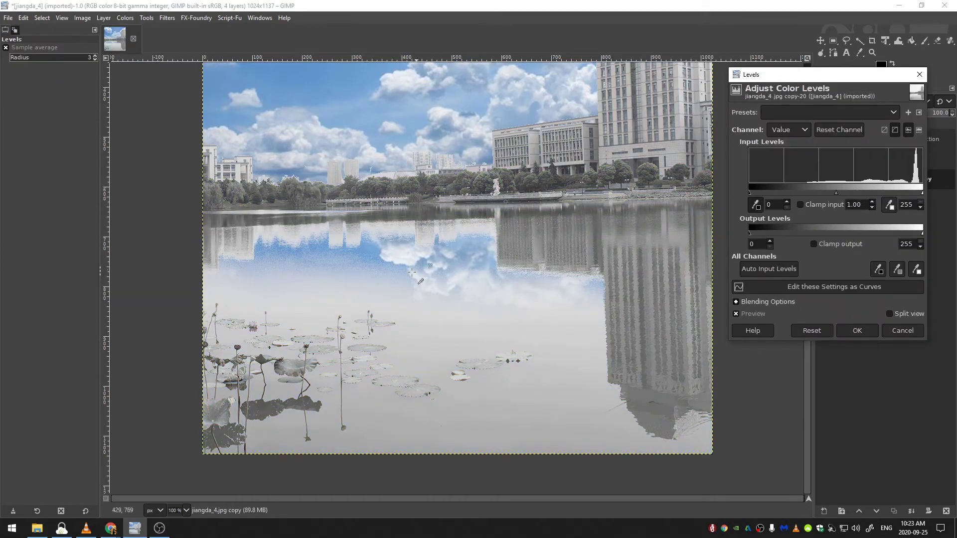
# Set Levels input black to 199 and, with the white-point picker, input white to 201
pyautogui.click(363, 321)
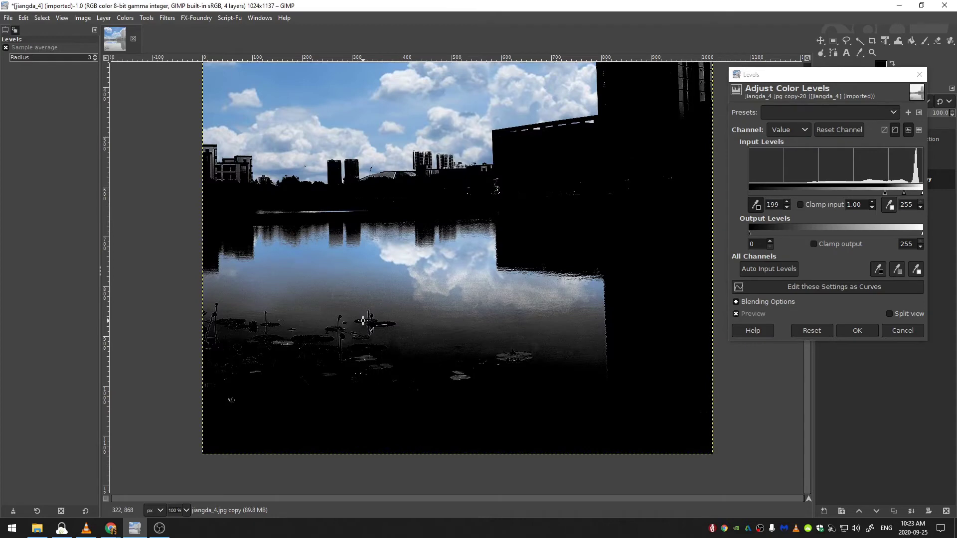
pyautogui.click(889, 209)
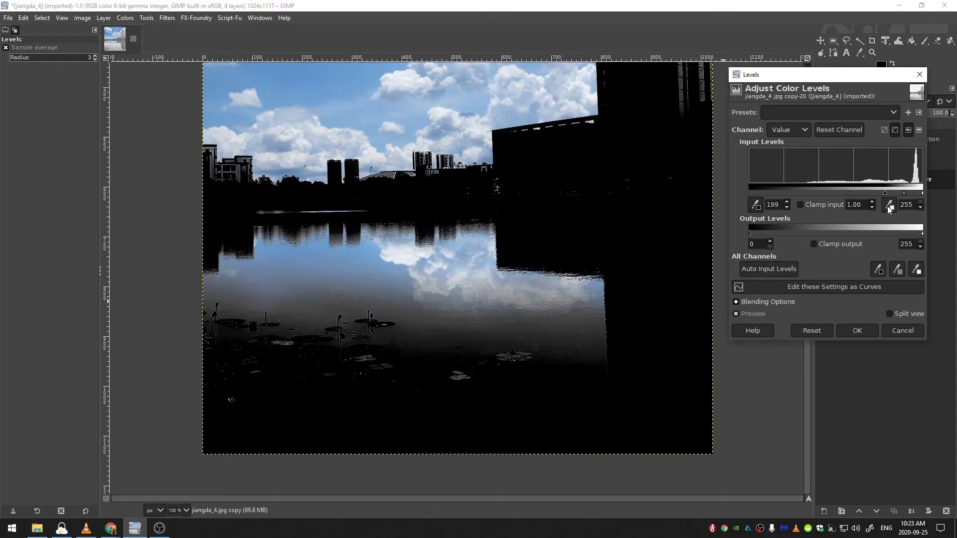
pyautogui.click(458, 328)
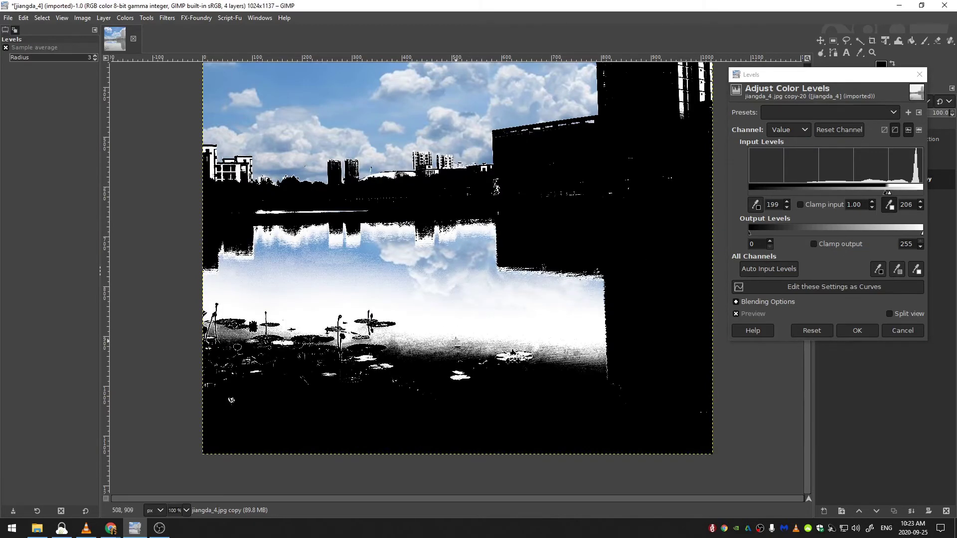
pyautogui.click(429, 358)
pyautogui.click(563, 366)
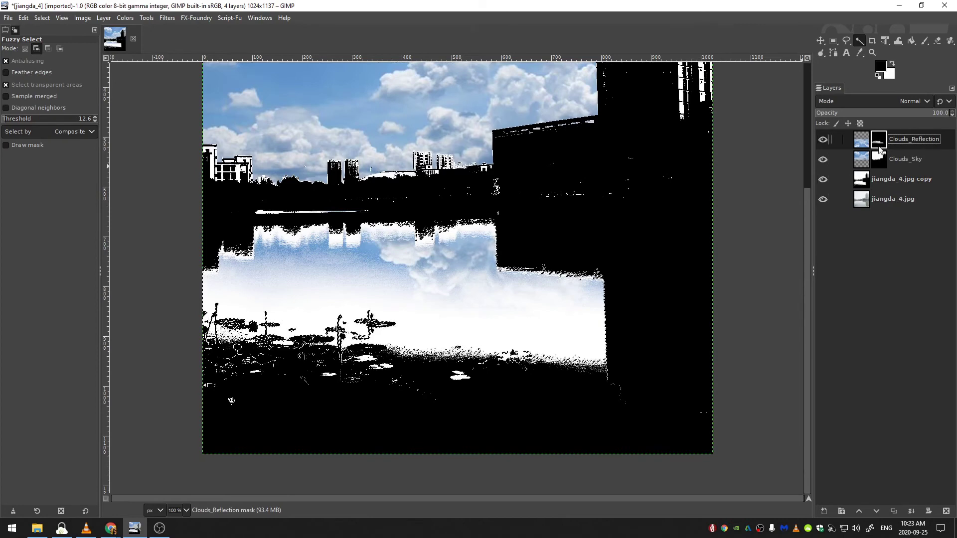
# Hide the black-and-white jiangda_4.jpg copy layer so the colour photo shows again
pyautogui.click(822, 181)
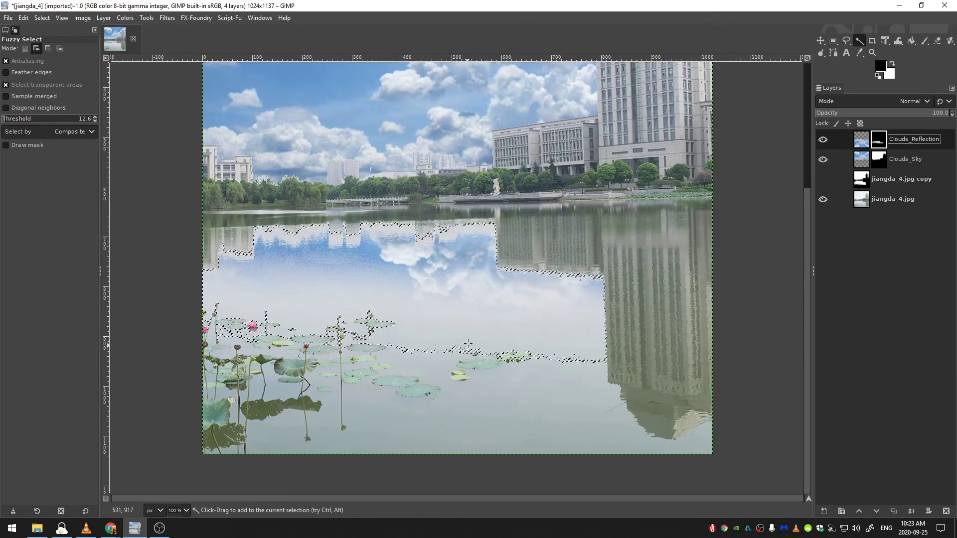
pyautogui.press('p')
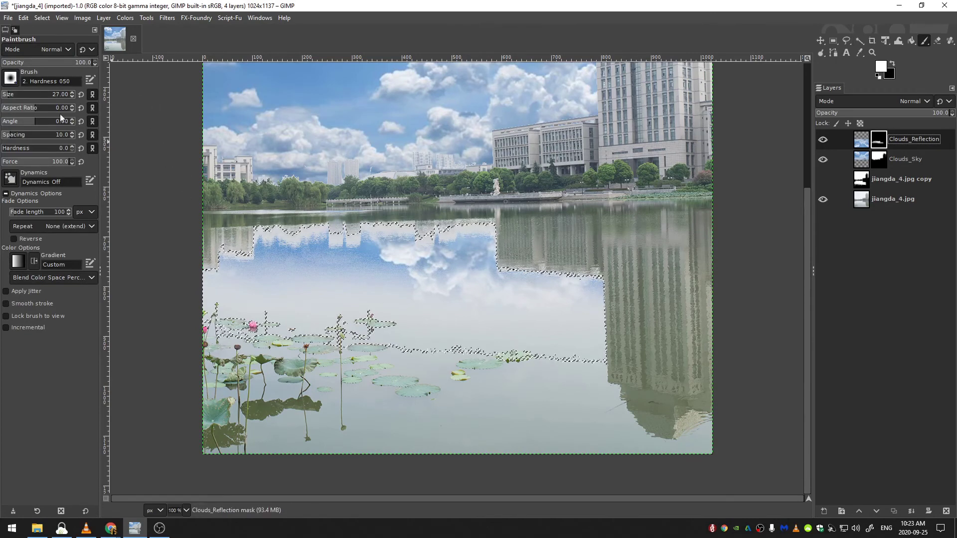
# Paint the cloud reflection into the lake, including the lotus area, using brush force 23 and size 332
pyautogui.moveTo(11, 98); pyautogui.dragTo(21, 100)
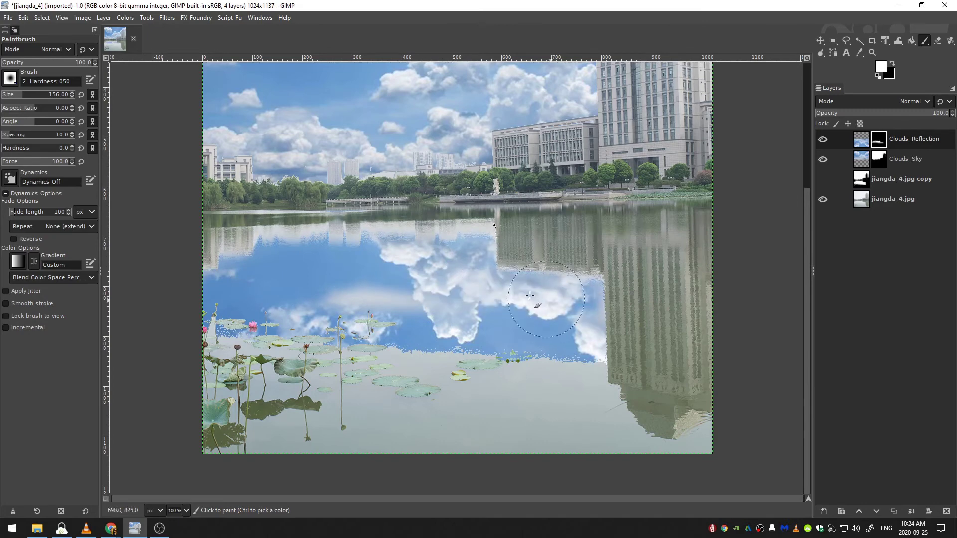
pyautogui.moveTo(530, 296); pyautogui.dragTo(292, 297)
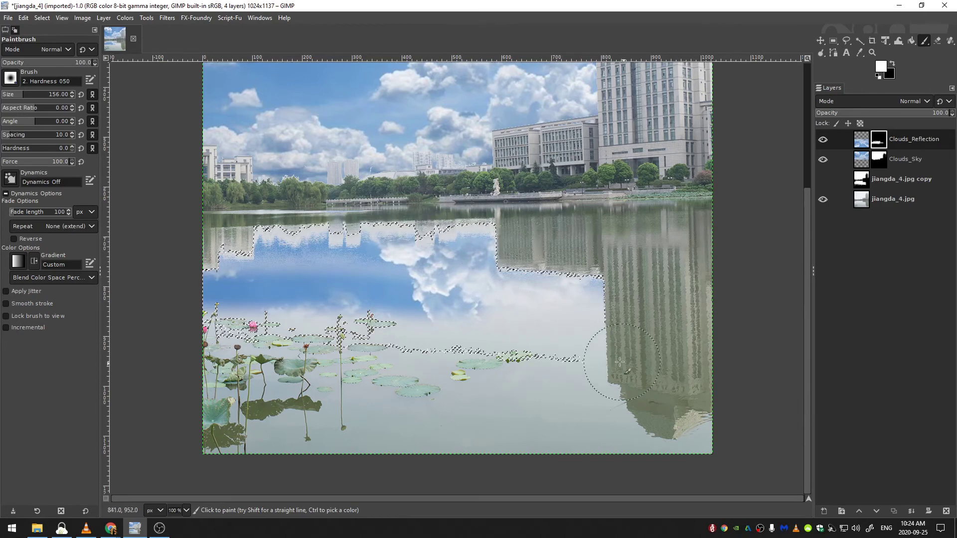
pyautogui.moveTo(619, 363)
pyautogui.mouseDown()
pyautogui.moveTo(258, 348)
pyautogui.moveTo(293, 331)
pyautogui.moveTo(618, 347)
pyautogui.mouseUp()
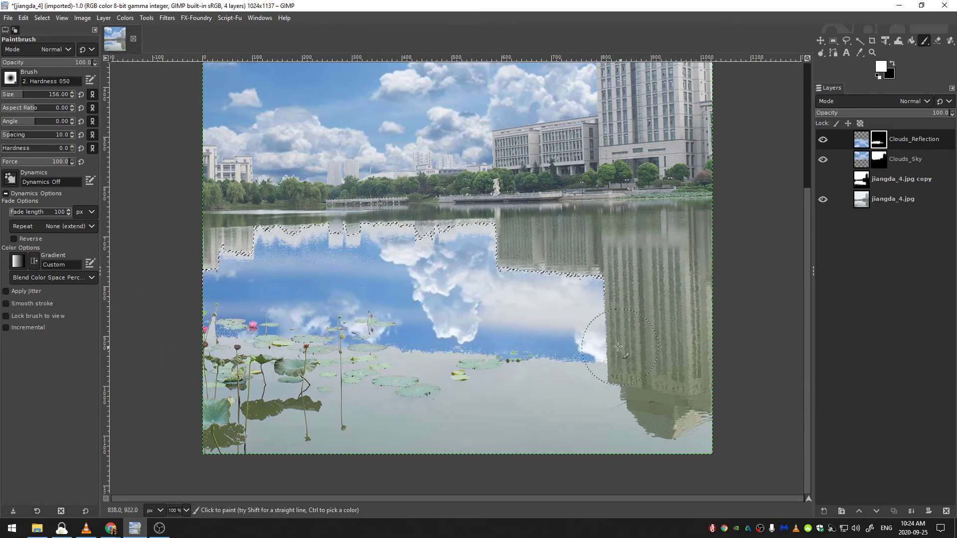
pyautogui.hotkey('ctrl', 'z')
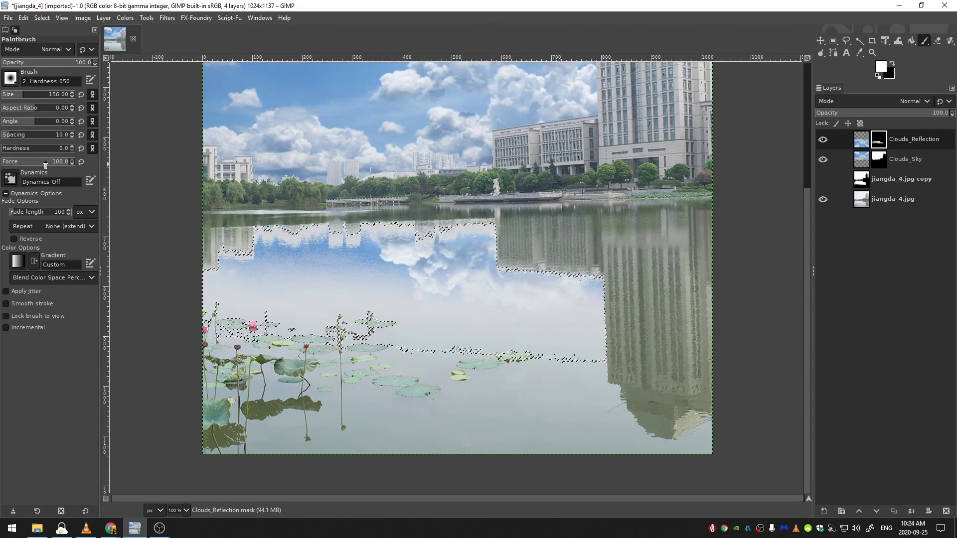
pyautogui.moveTo(45, 165); pyautogui.dragTo(19, 164)
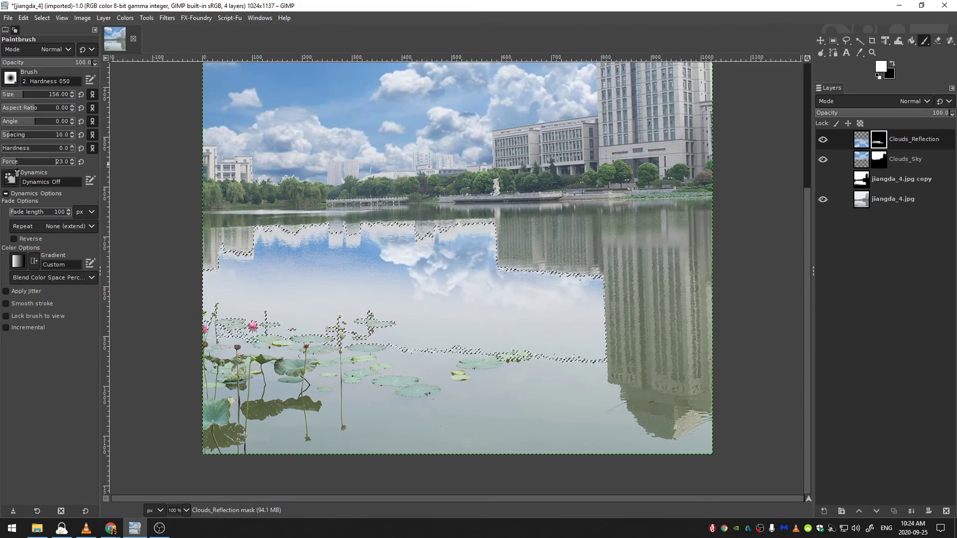
pyautogui.click(32, 98)
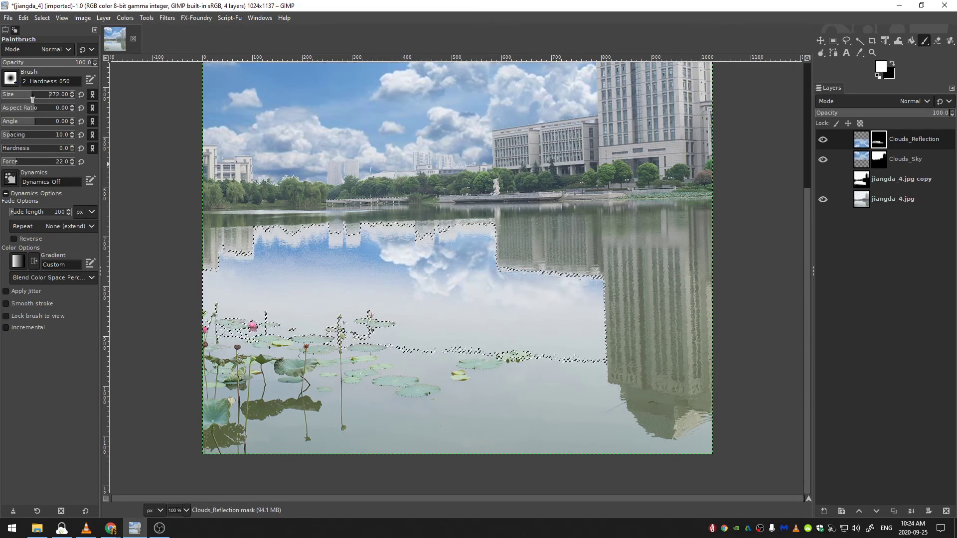
pyautogui.moveTo(33, 98); pyautogui.dragTo(36, 98)
pyautogui.moveTo(203, 321)
pyautogui.mouseDown()
pyautogui.moveTo(347, 329)
pyautogui.moveTo(474, 352)
pyautogui.moveTo(723, 352)
pyautogui.moveTo(652, 410)
pyautogui.moveTo(547, 364)
pyautogui.moveTo(364, 339)
pyautogui.moveTo(180, 279)
pyautogui.moveTo(359, 307)
pyautogui.moveTo(818, 340)
pyautogui.mouseUp()
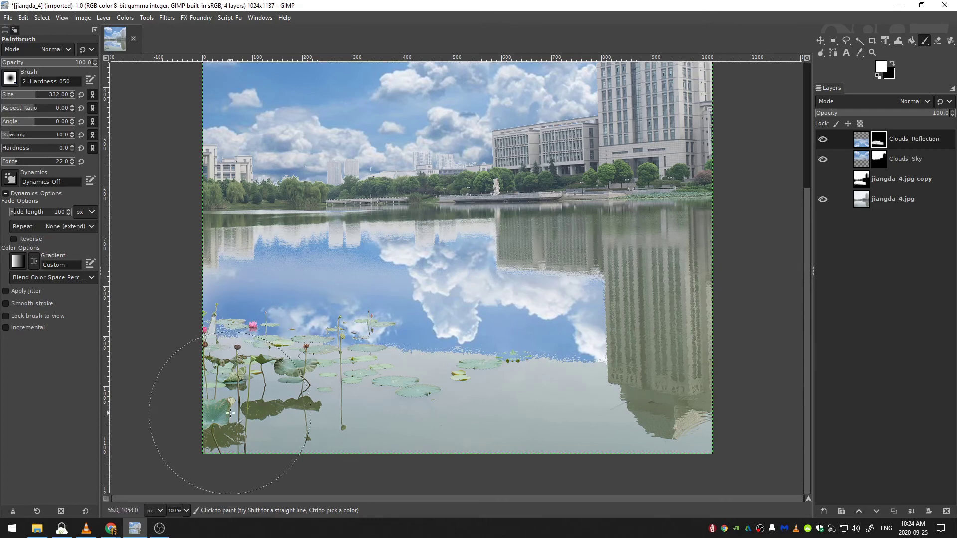
# Replace the copy with a new duplicate at Levels 190, select its bright water, and hide it
pyautogui.click(869, 181)
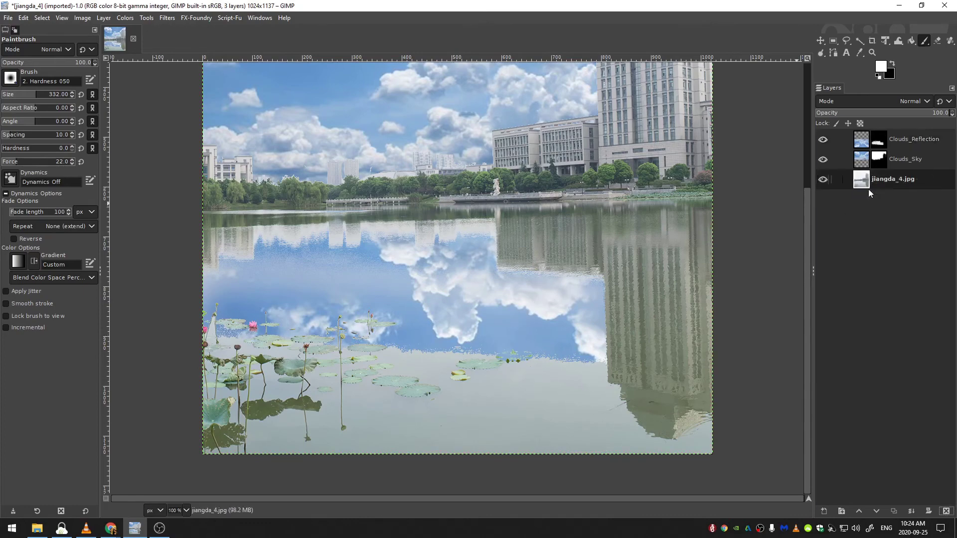
pyautogui.hotkey('shift', 'ctrl', 'd')
pyautogui.moveTo(923, 193); pyautogui.dragTo(879, 192)
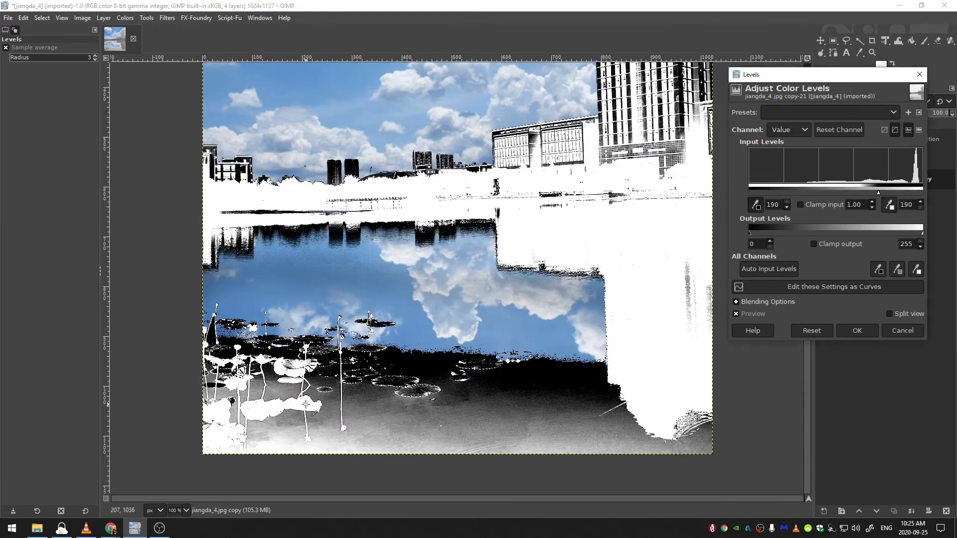
pyautogui.click(857, 331)
pyautogui.hotkey('shift', 'o')
pyautogui.click(648, 300)
pyautogui.click(823, 179)
pyautogui.press('p')
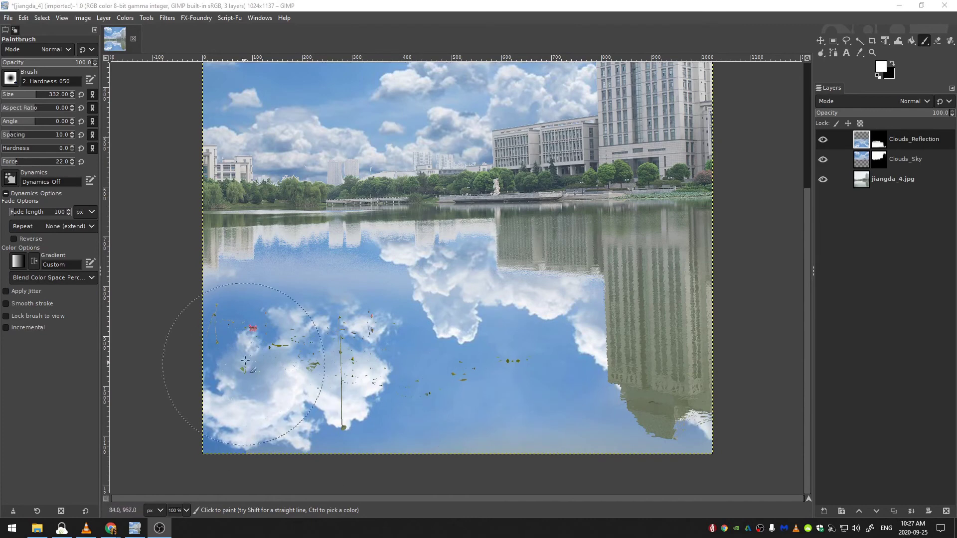
pyautogui.click(868, 101)
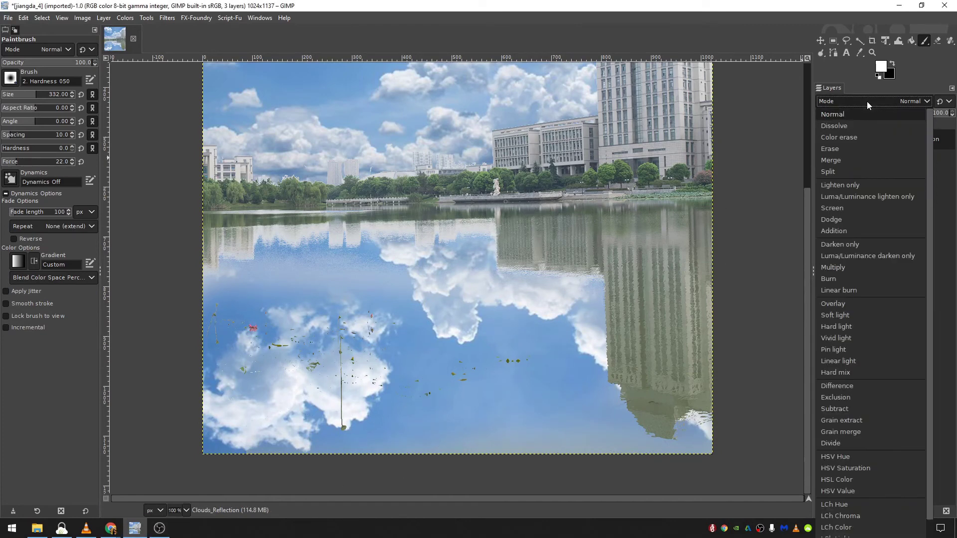
pyautogui.click(947, 216)
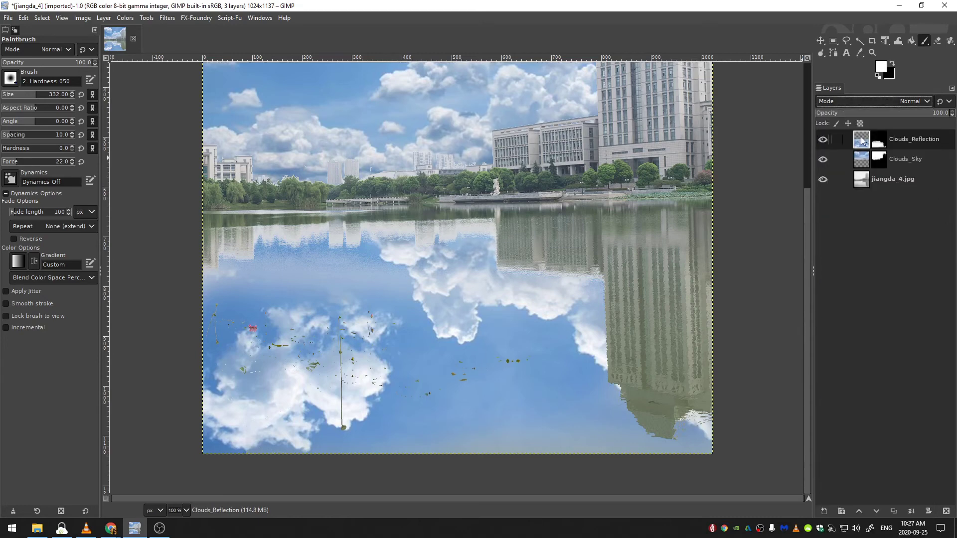
pyautogui.click(845, 100)
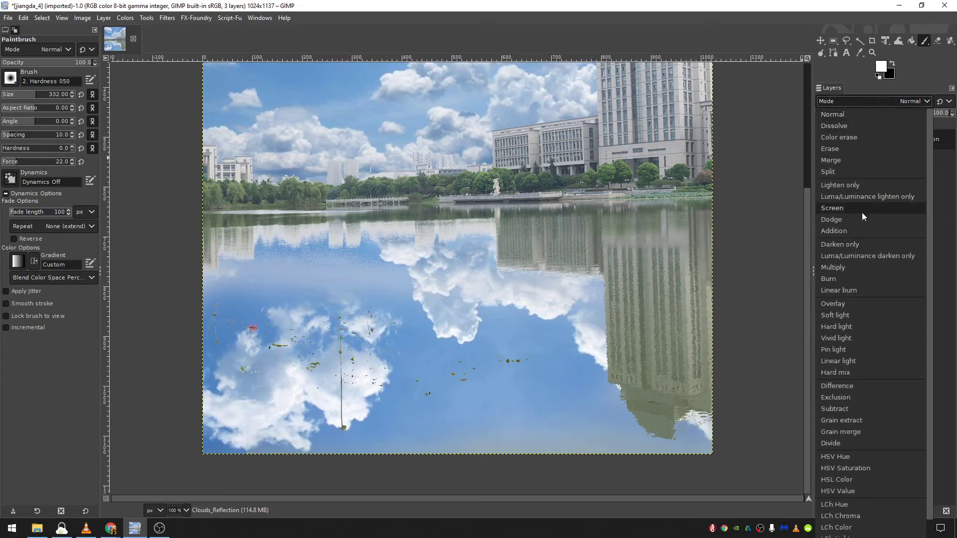
pyautogui.click(862, 317)
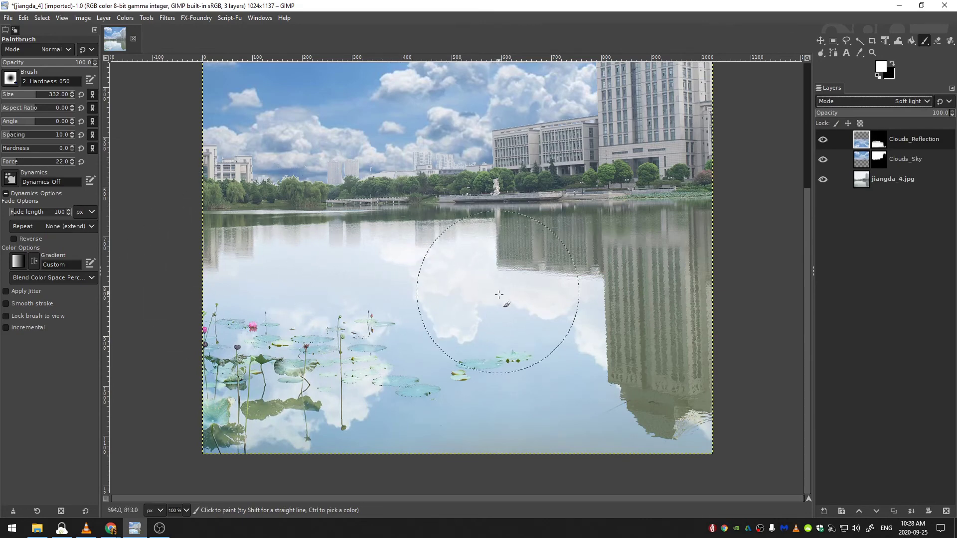
pyautogui.moveTo(334, 395)
pyautogui.mouseDown()
pyautogui.moveTo(427, 342)
pyautogui.moveTo(480, 341)
pyautogui.mouseUp()
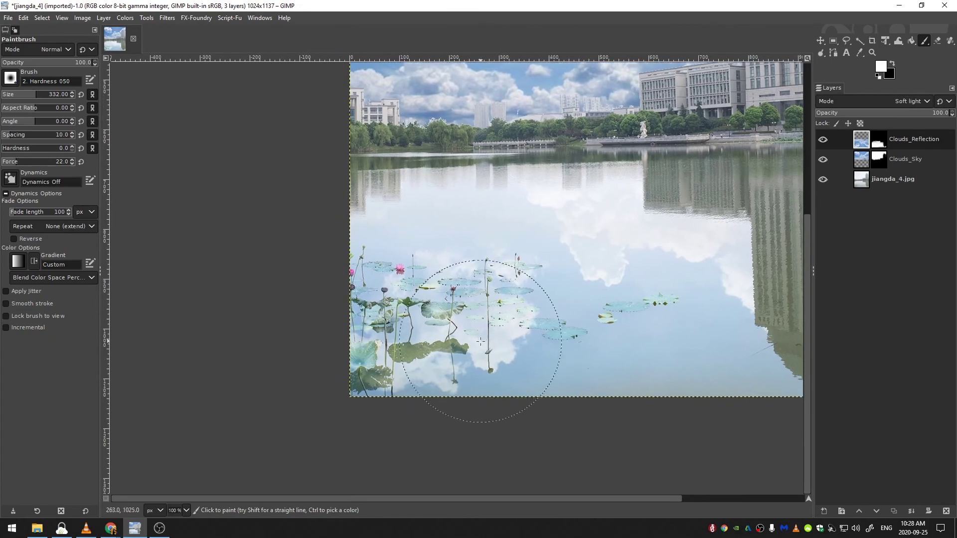
pyautogui.scroll(4, 480, 342)
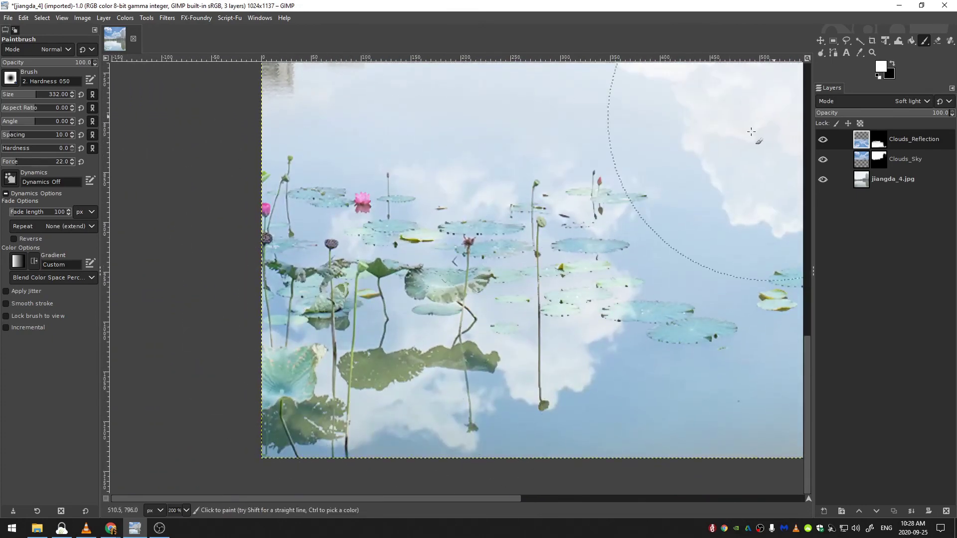
pyautogui.scroll(-3, 555, 192)
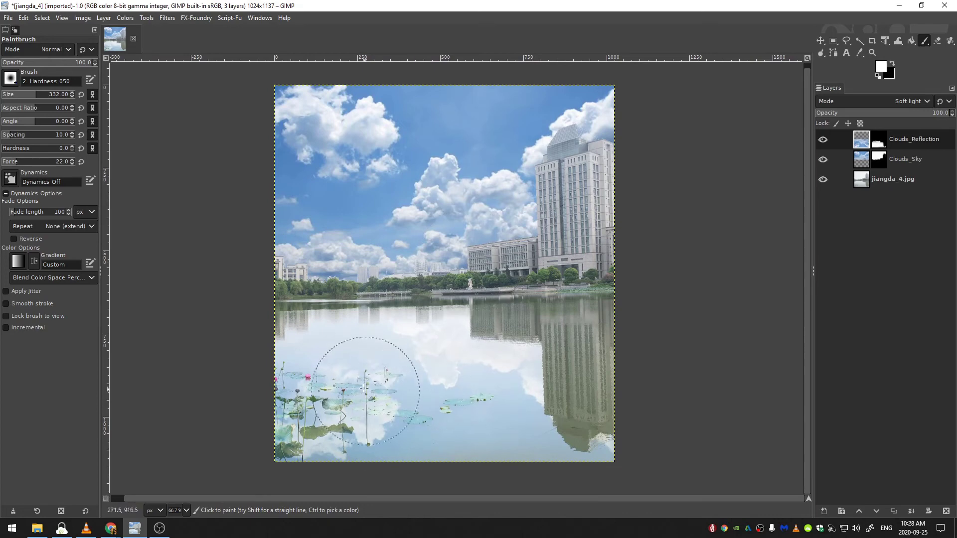
pyautogui.scroll(1, 399, 404)
pyautogui.scroll(-2, 395, 353)
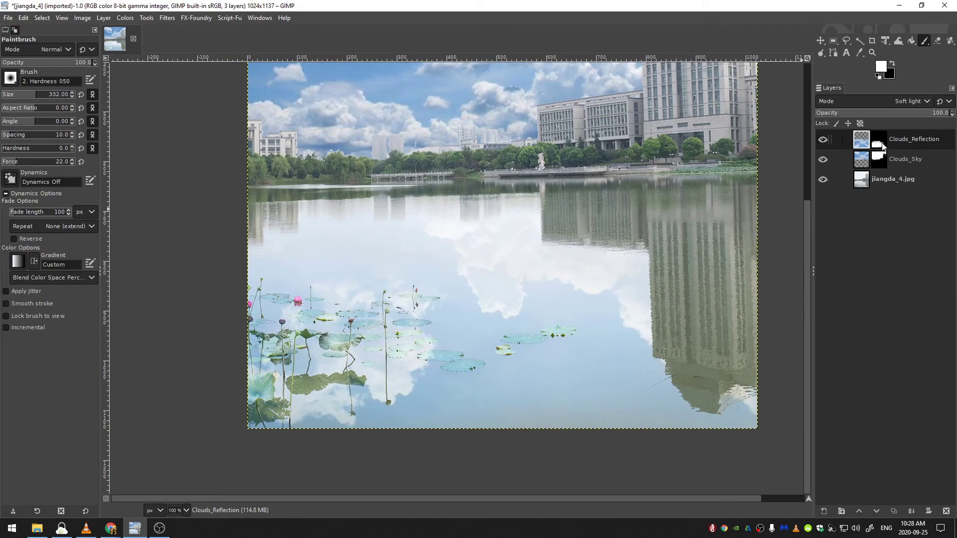
# Paint black on the Clouds_Reflection mask over the lower-left lotus leaves, then shrink the brush to 134
pyautogui.click(881, 143)
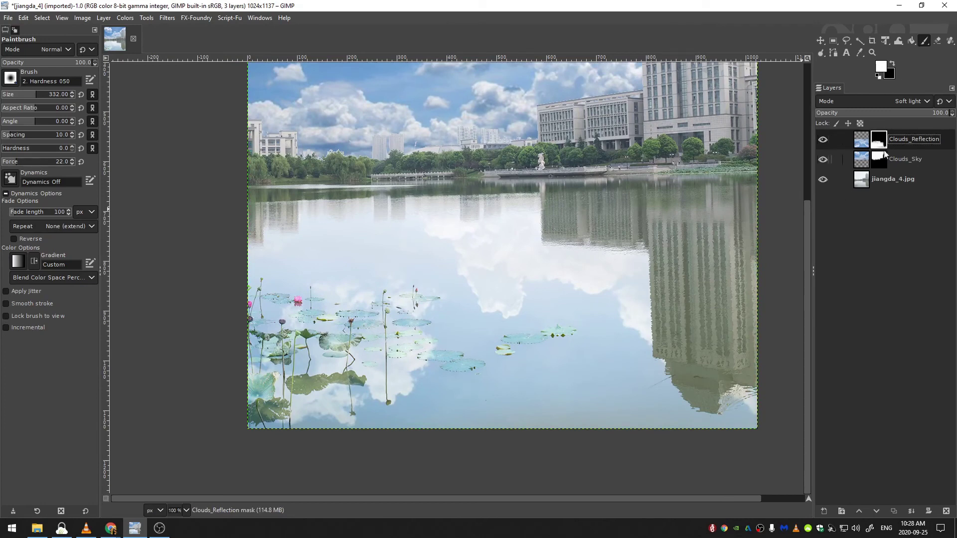
pyautogui.press('x')
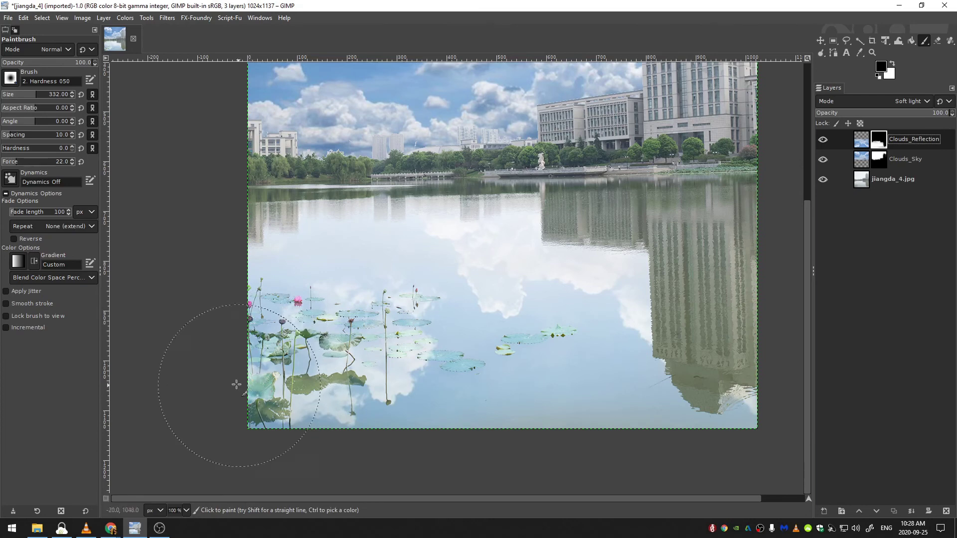
pyautogui.moveTo(258, 384)
pyautogui.mouseDown()
pyautogui.moveTo(258, 397)
pyautogui.moveTo(291, 292)
pyautogui.moveTo(331, 256)
pyautogui.moveTo(544, 342)
pyautogui.mouseUp()
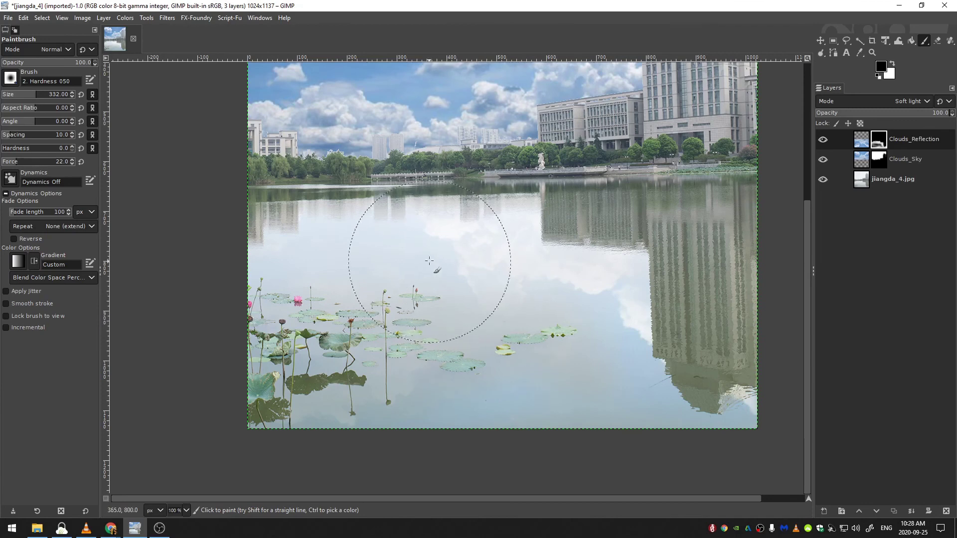
pyautogui.press('x')
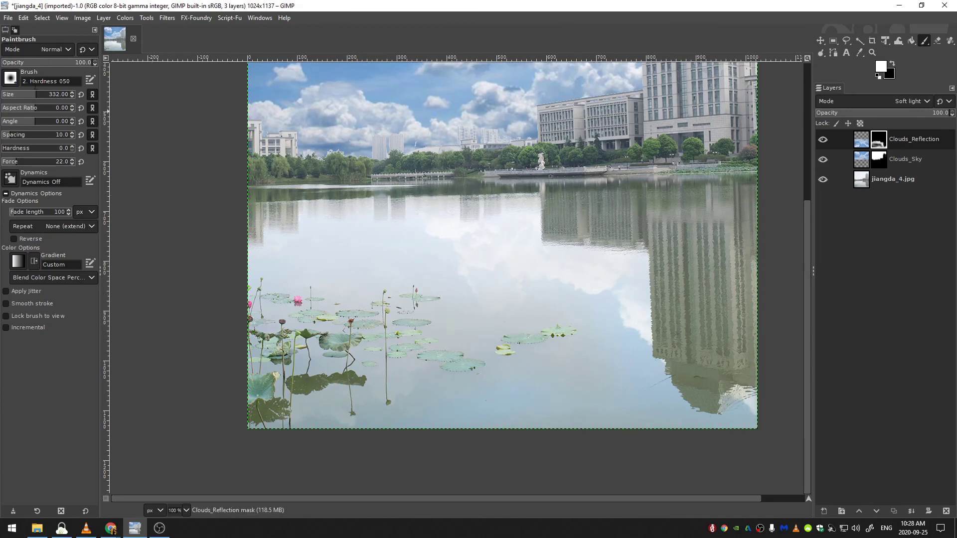
pyautogui.moveTo(22, 97); pyautogui.dragTo(20, 97)
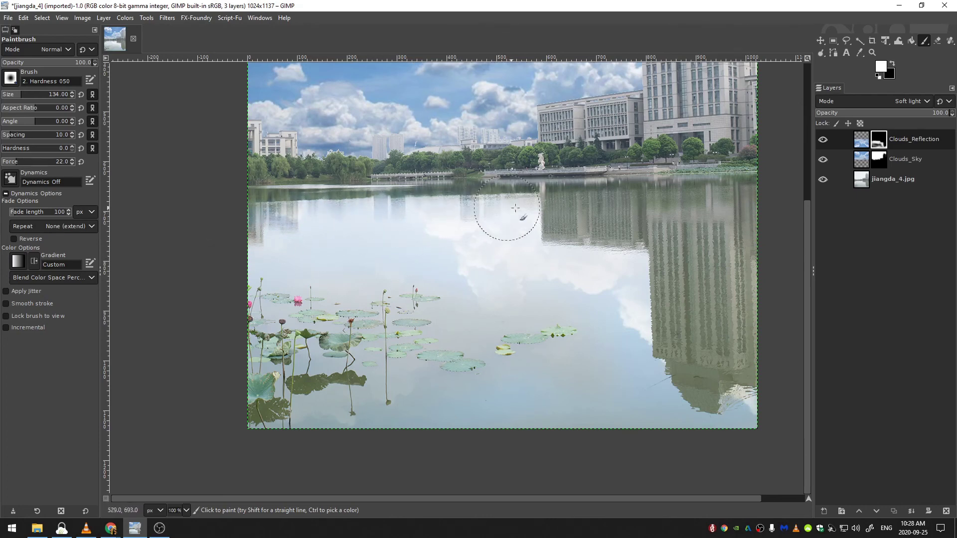
# Fit the image in the window, set black as paint colour, and inspect the lotus area
pyautogui.hotkey('shift', 'ctrl', 'j')
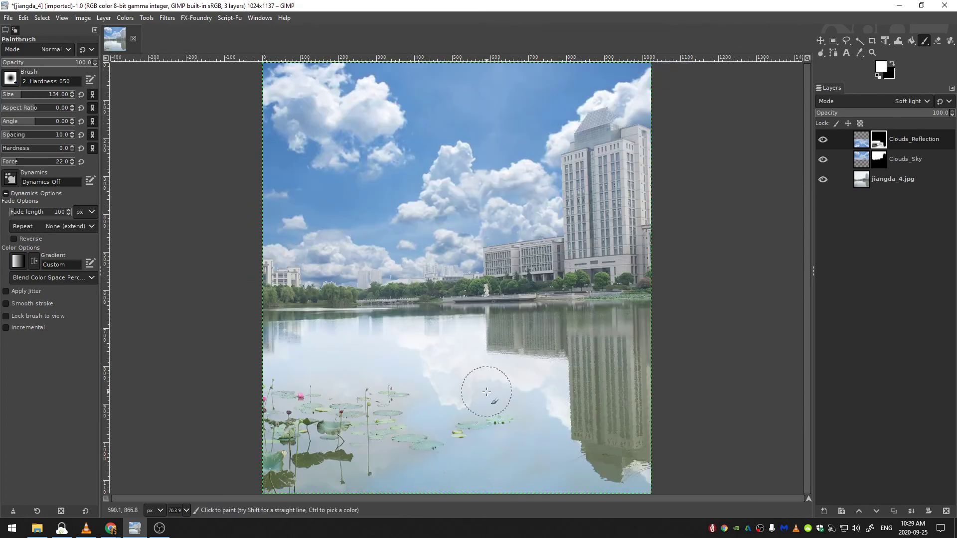
pyautogui.scroll(3, 383, 446)
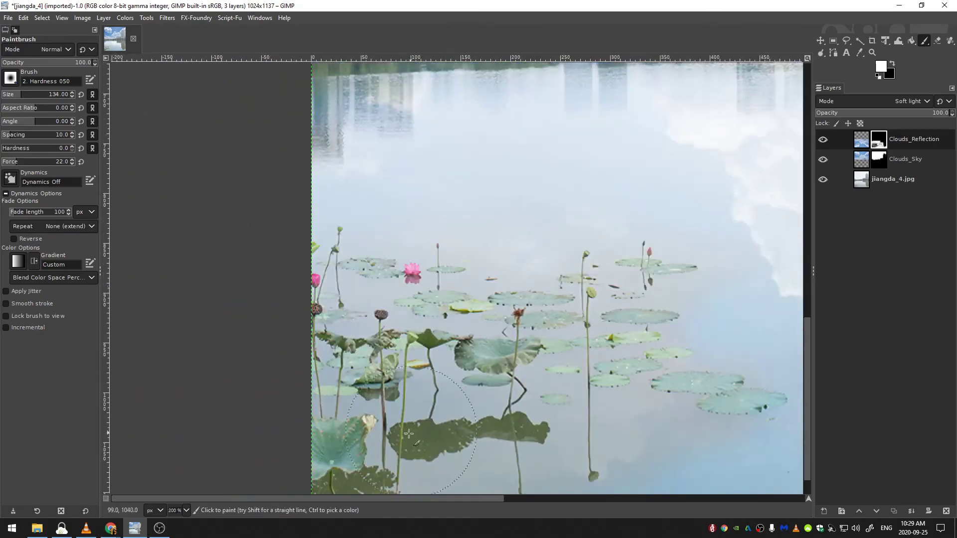
pyautogui.hscroll(5, 426, 444)
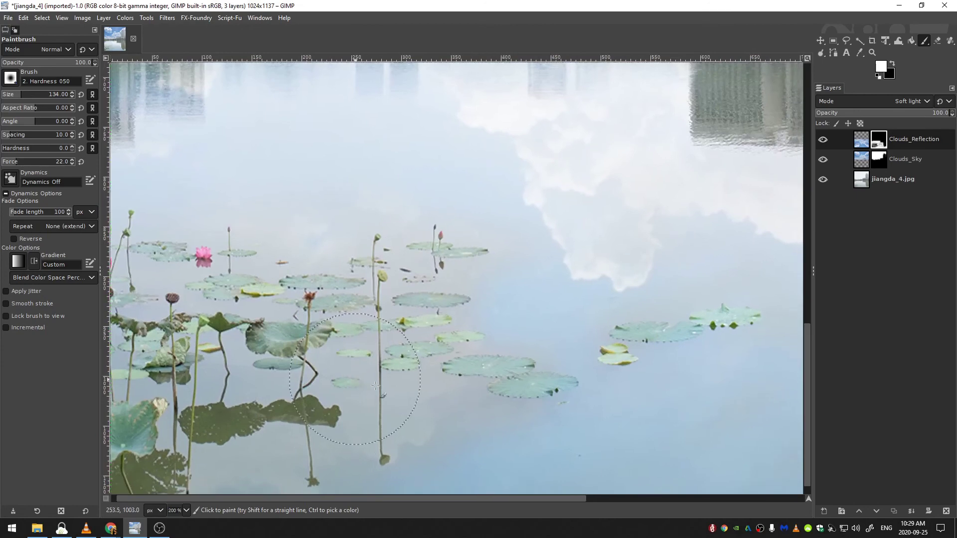
pyautogui.scroll(-3, 442, 383)
pyautogui.press('x')
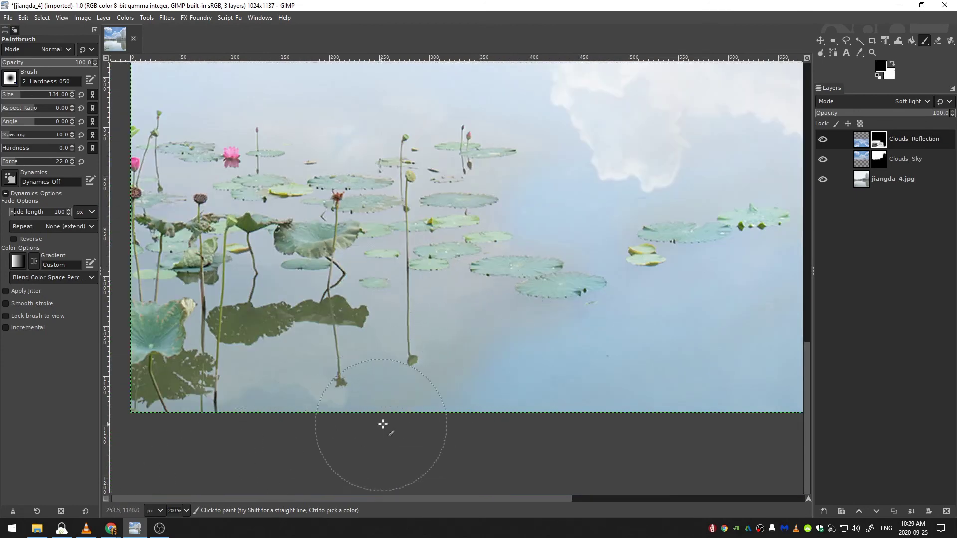
pyautogui.scroll(-1, 445, 337)
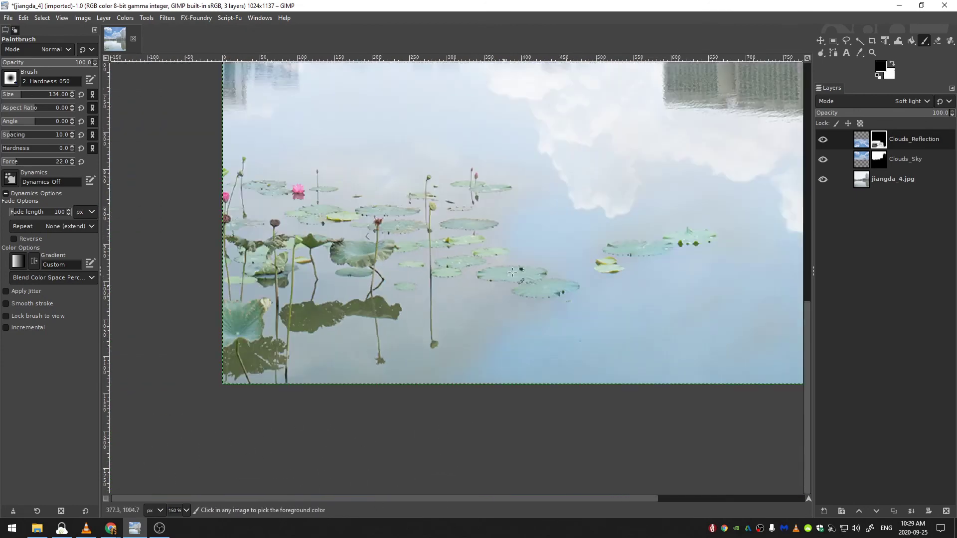
pyautogui.scroll(-1, 445, 338)
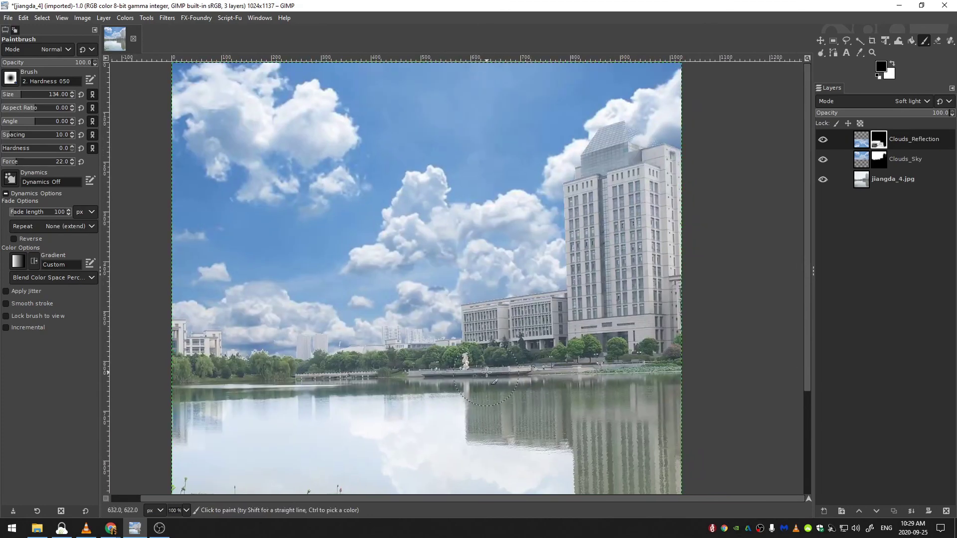
pyautogui.scroll(-1, 571, 267)
pyautogui.scroll(1, 721, 210)
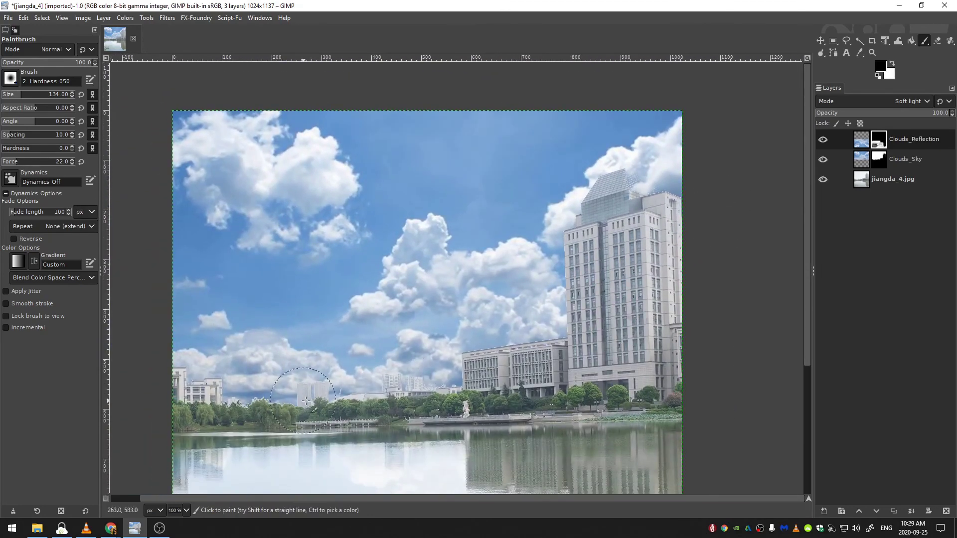
pyautogui.scroll(-1, 463, 247)
pyautogui.scroll(1, 362, 346)
pyautogui.scroll(-1, 363, 346)
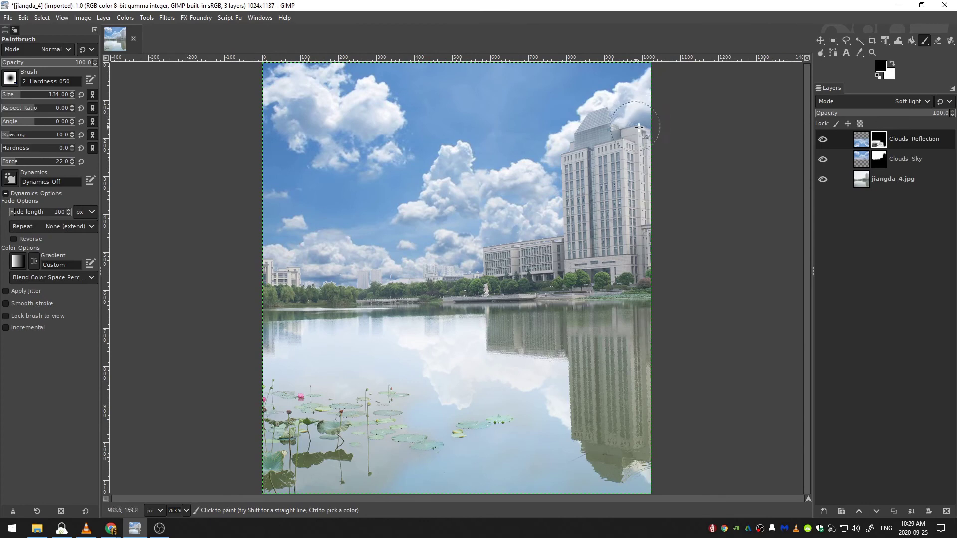
# Hide Clouds_Sky and outline the tall tower's roof and right edge with Free Select
pyautogui.click(878, 159)
pyautogui.click(827, 160)
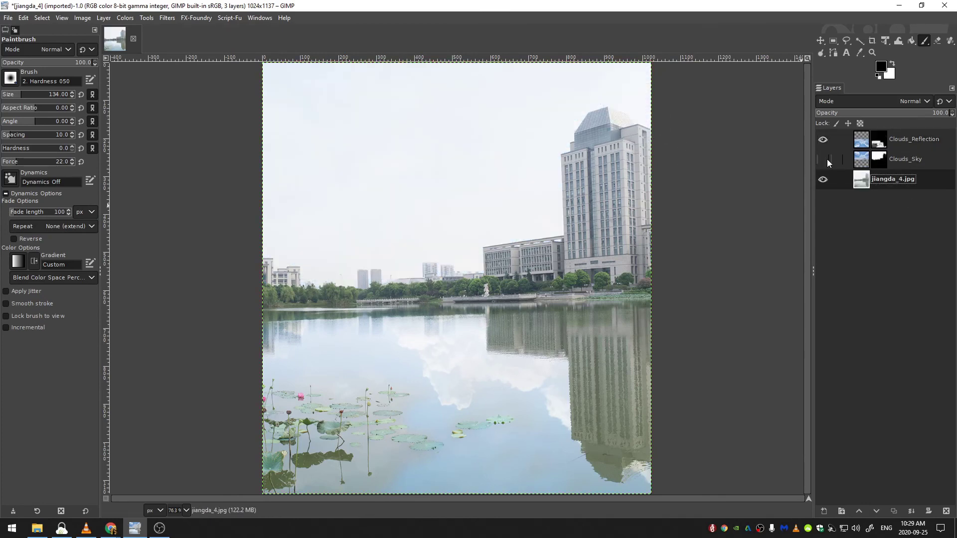
pyautogui.click(827, 159)
pyautogui.click(827, 160)
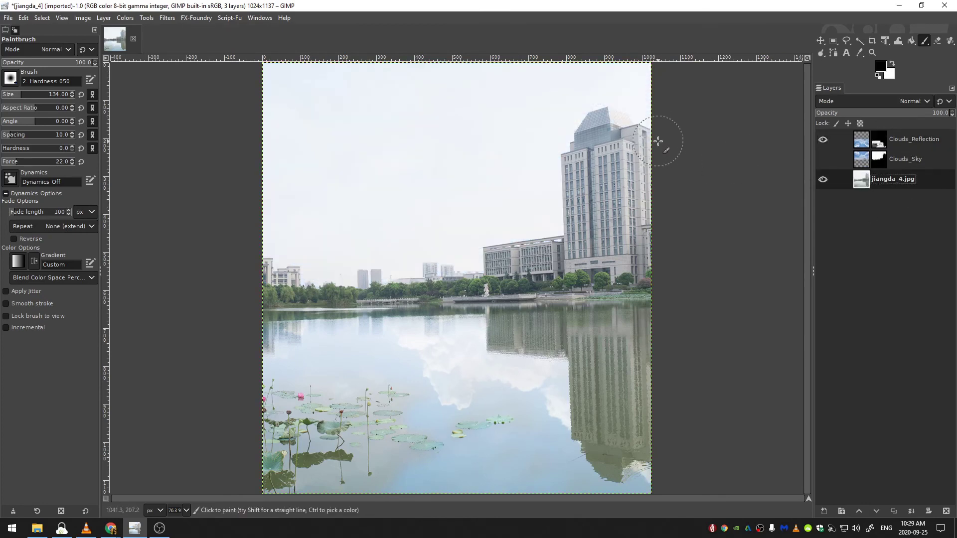
pyautogui.press('f')
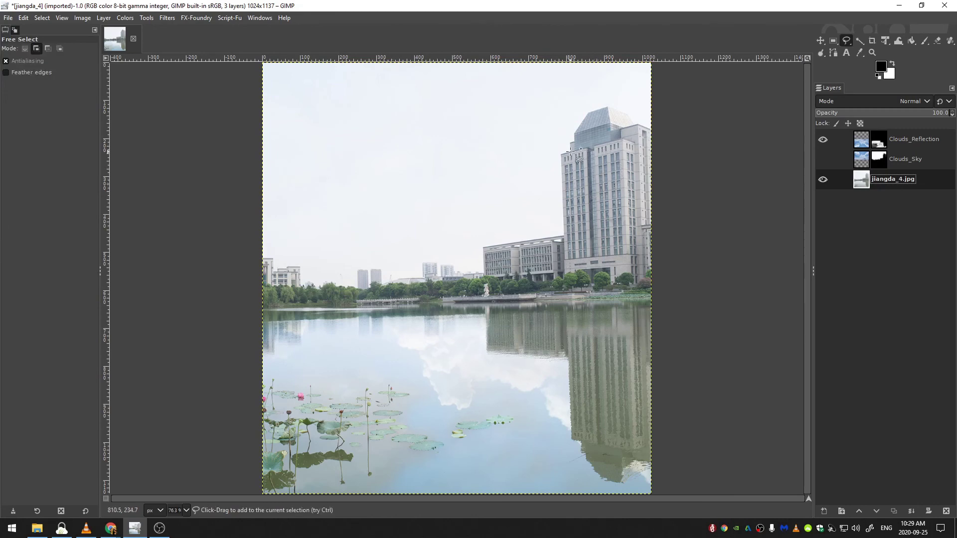
pyautogui.keyDown('ctrl'); pyautogui.scroll(6, 570, 150); pyautogui.keyUp('ctrl')
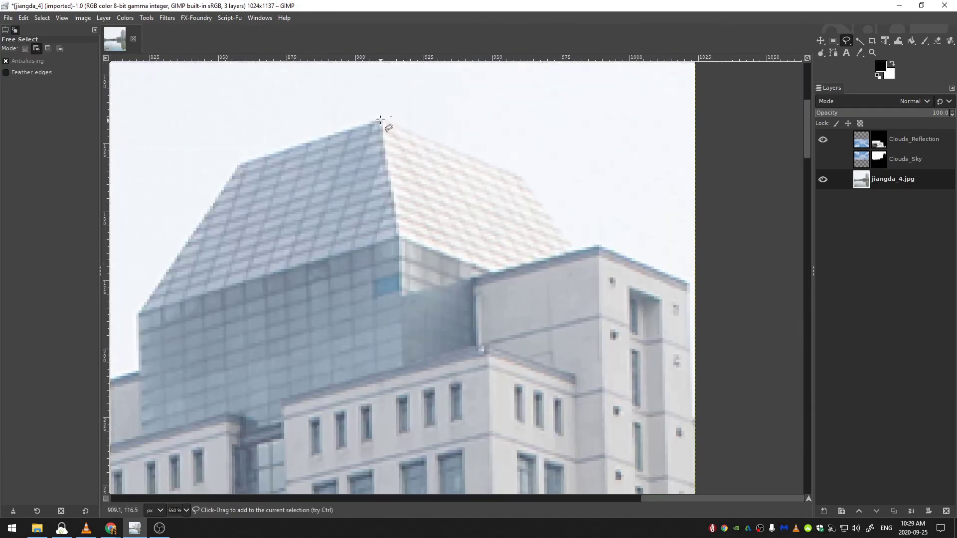
pyautogui.click(380, 120)
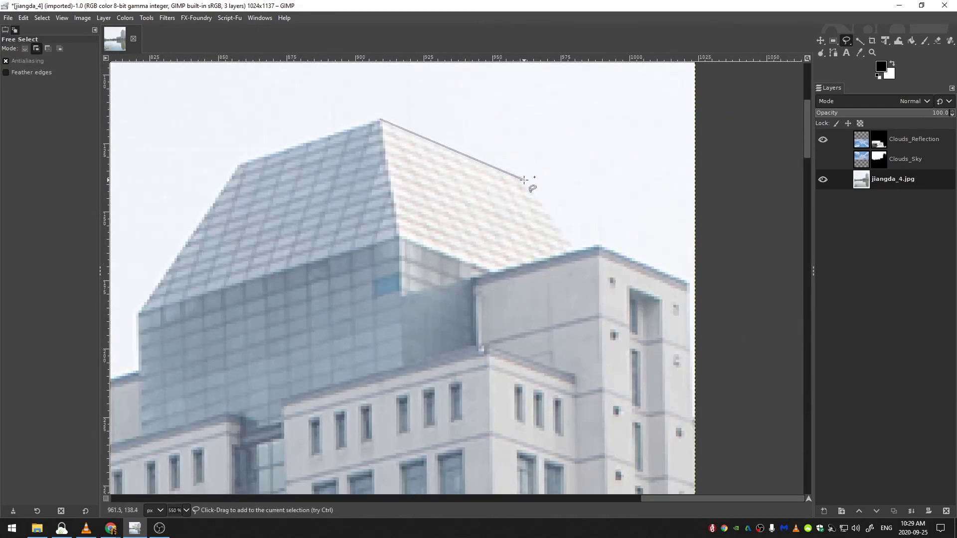
pyautogui.click(575, 250)
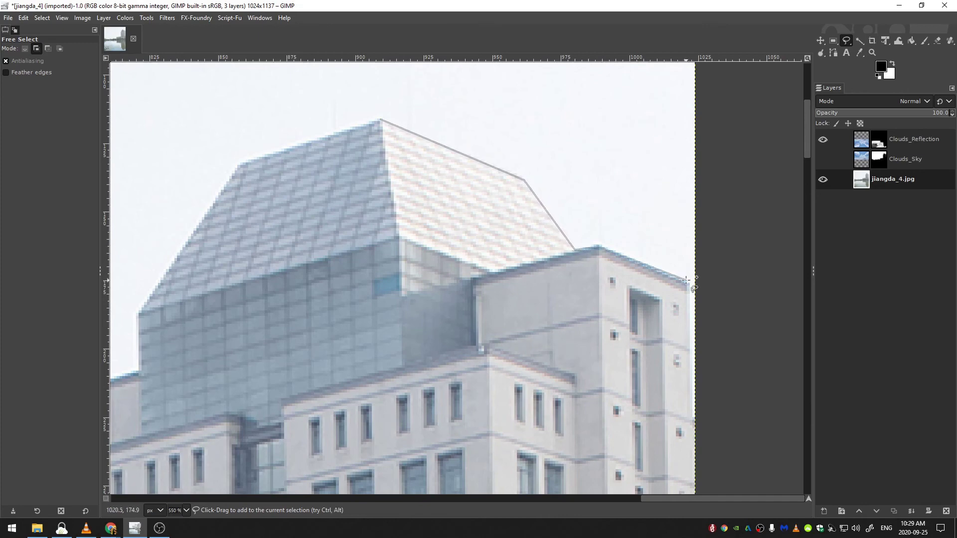
pyautogui.scroll(-4, 701, 482)
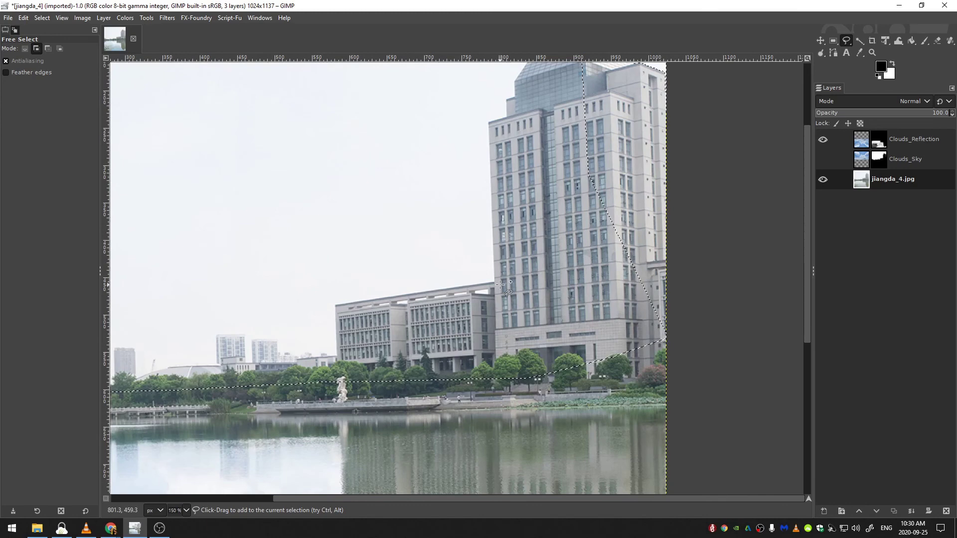
pyautogui.scroll(-2, 500, 284)
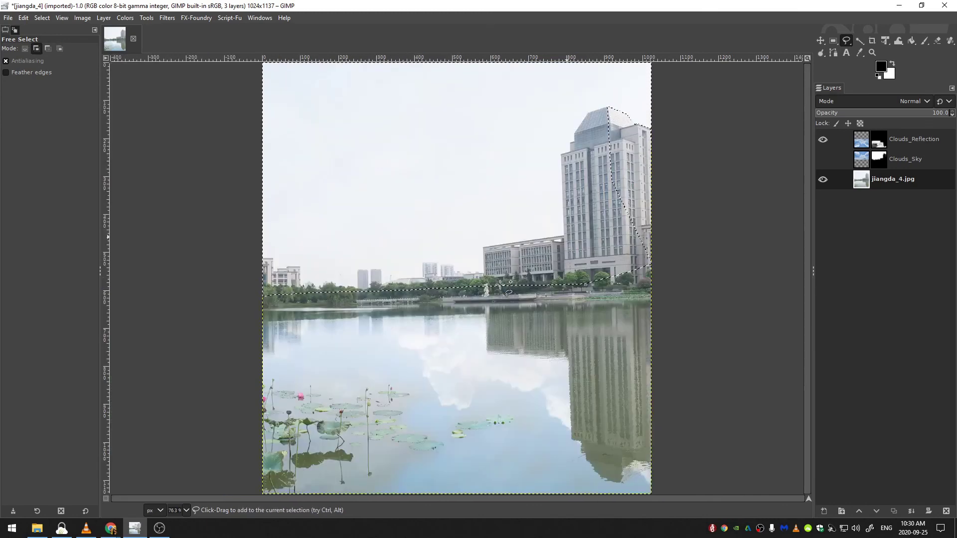
# Show Clouds_Sky, fill the outlined tower area black on its mask, and clear the selection
pyautogui.click(823, 159)
pyautogui.click(905, 159)
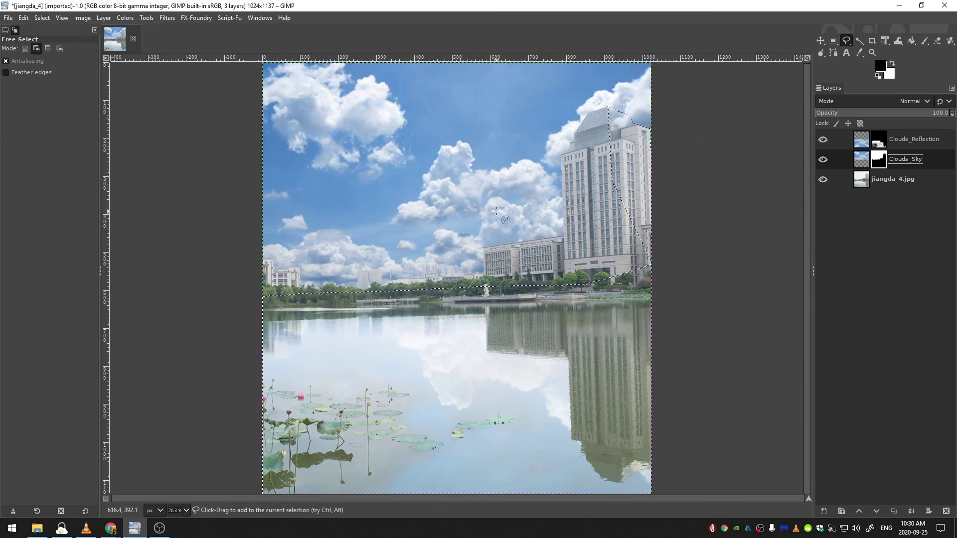
pyautogui.hotkey('shift', 'b')
pyautogui.click(629, 138)
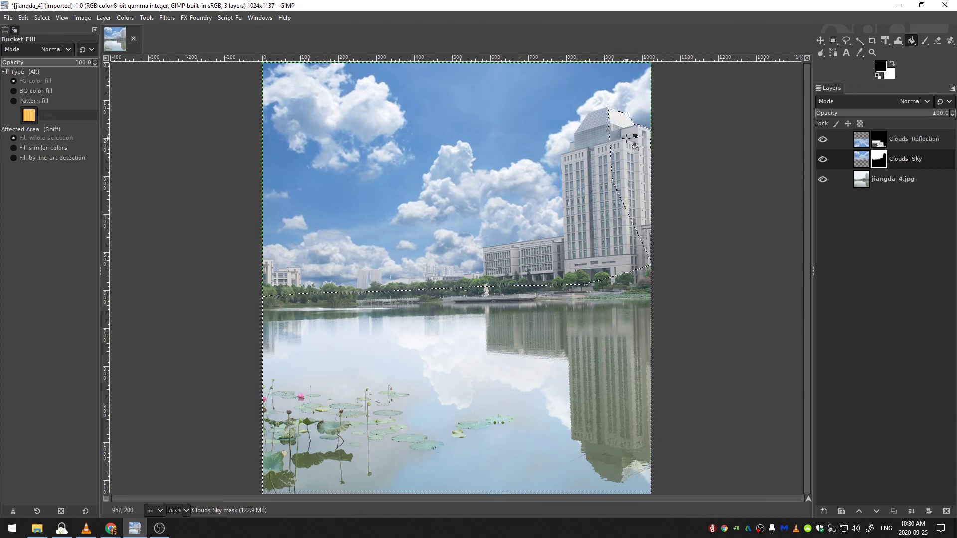
pyautogui.hotkey('ctrl', 'shift', 'a')
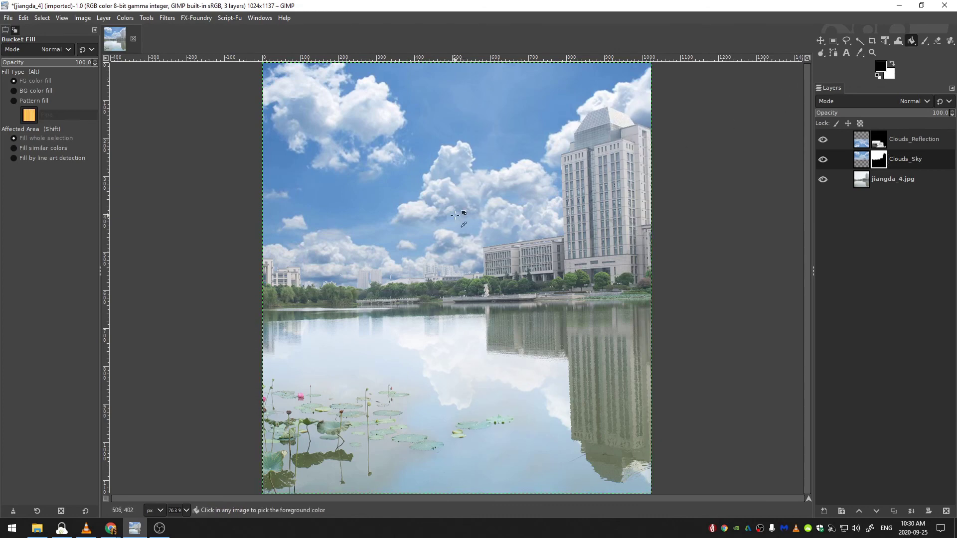
pyautogui.scroll(-1, 454, 215)
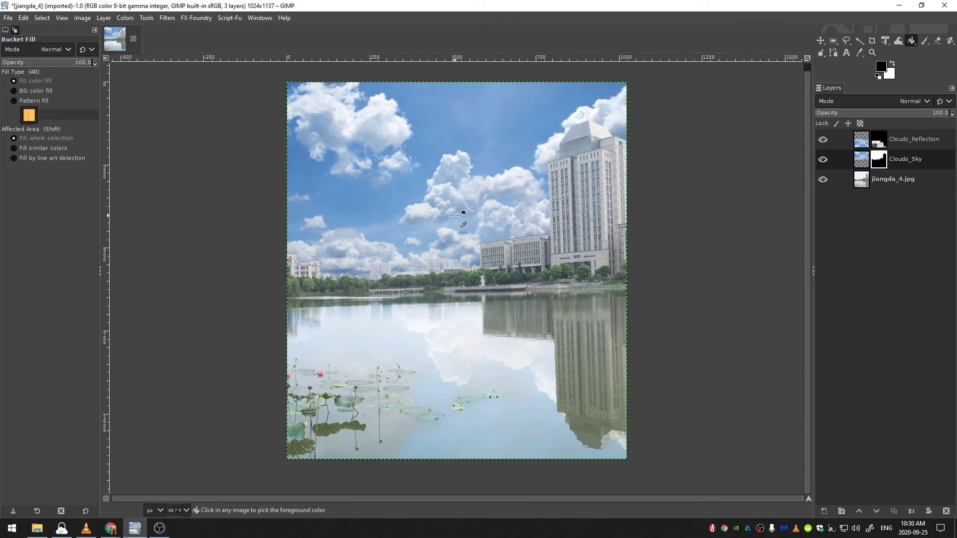